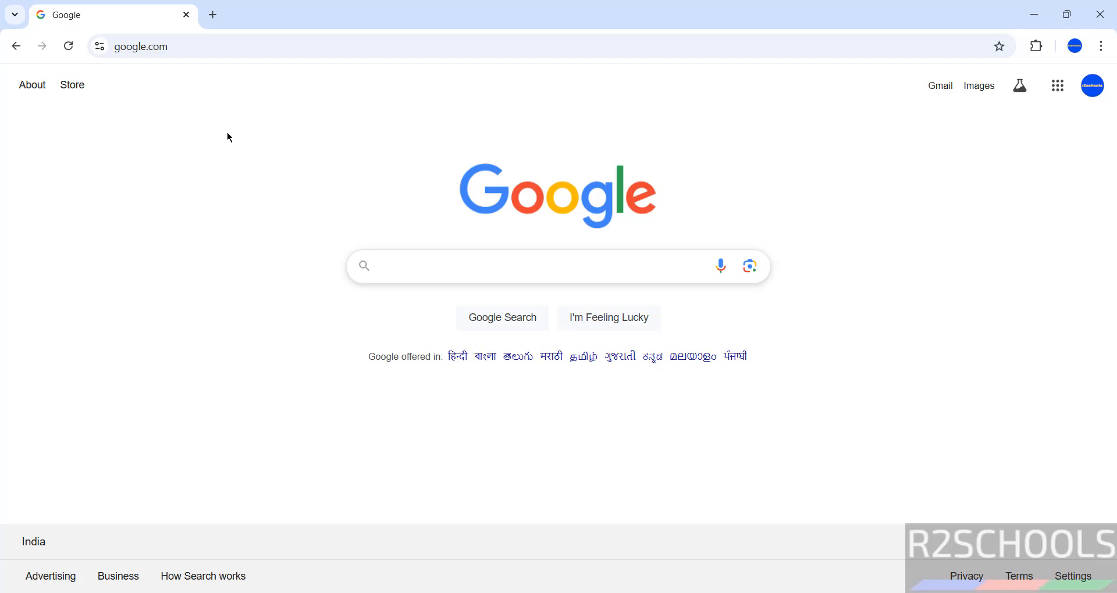
- Go to splunk.com in Chrome's address bar
left_click(264, 57)
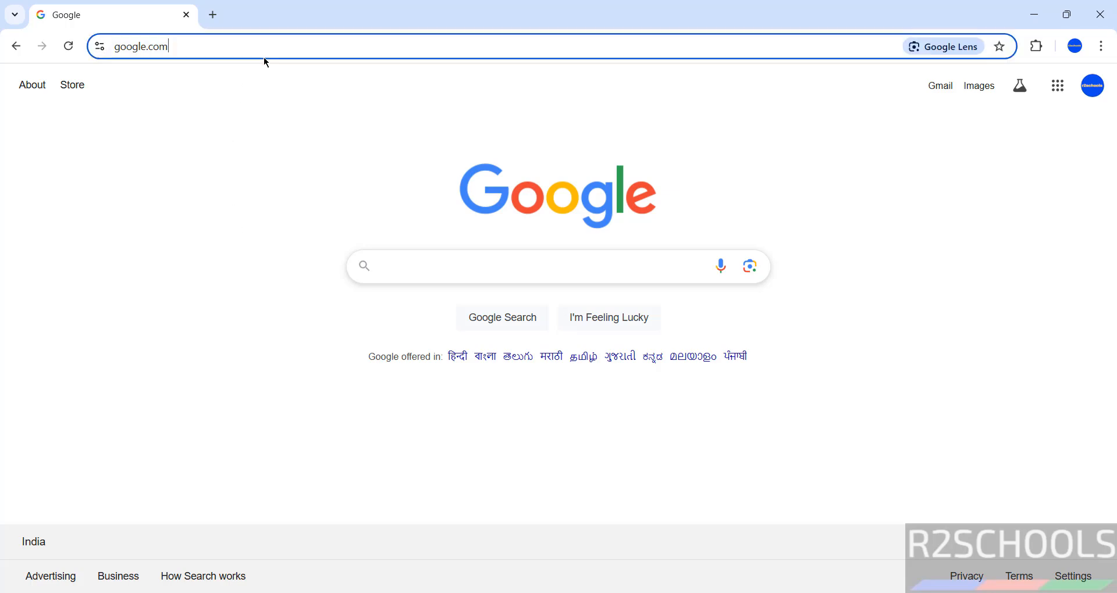
type("splunk.com")
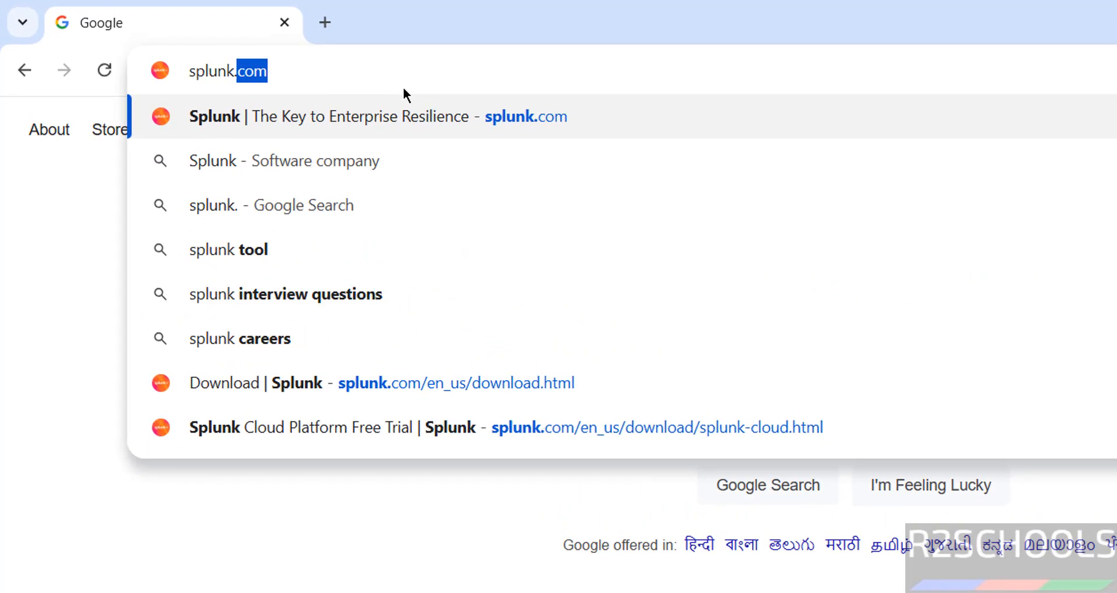
key("Return")
- Open the Splunk Enterprise free trial sign-up page via Products > Free Trials & Downloads
left_click(264, 239)
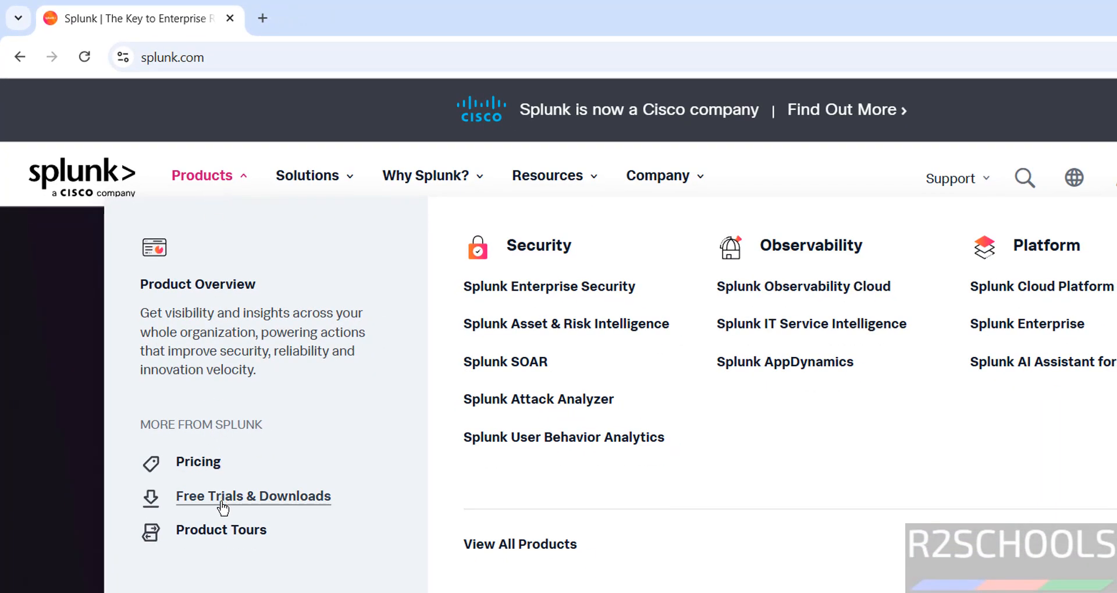
left_click(223, 501)
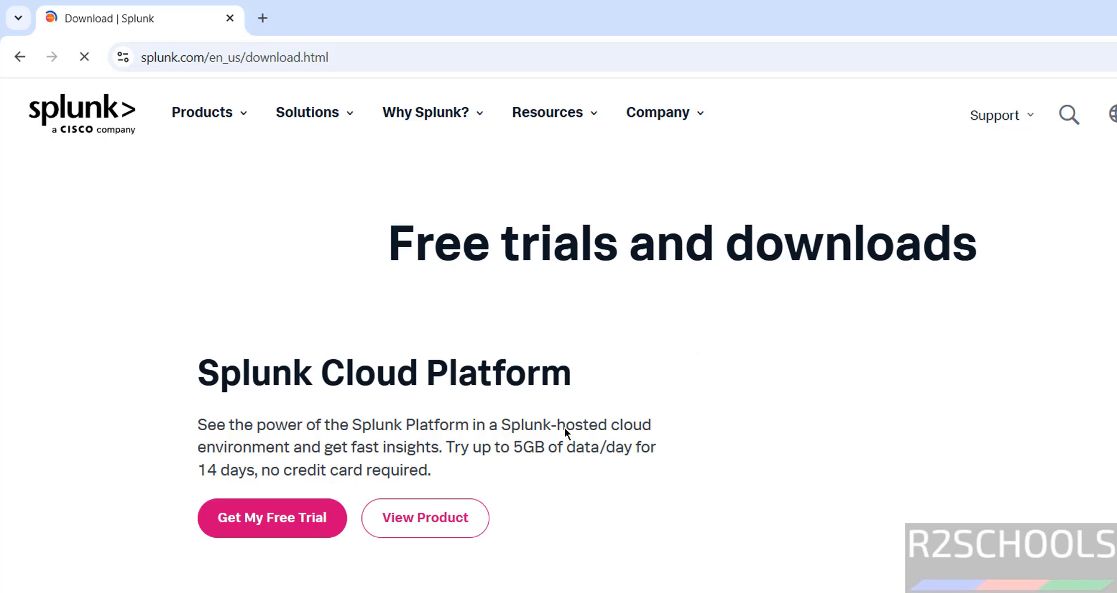
scroll(558, 436, "down", 2)
scroll(554, 446, "down", 2)
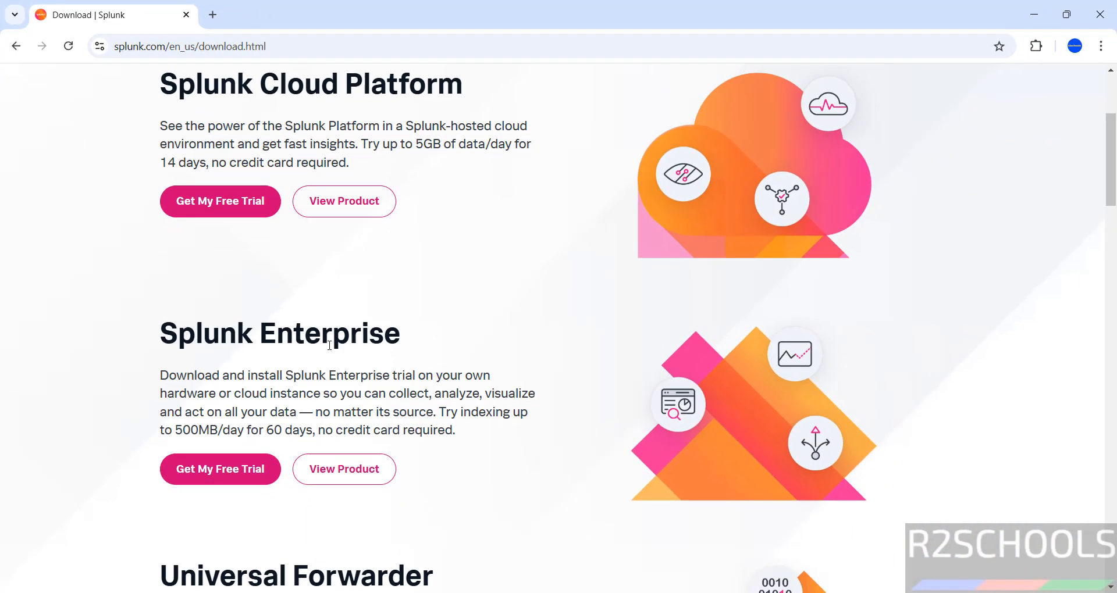
left_click(224, 476)
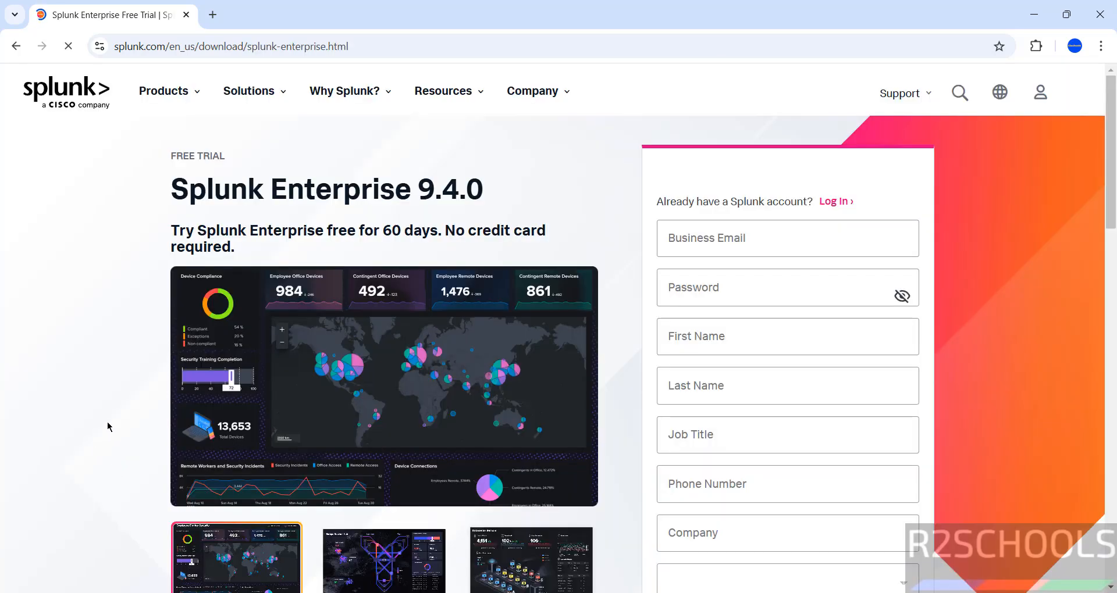
left_click(704, 249)
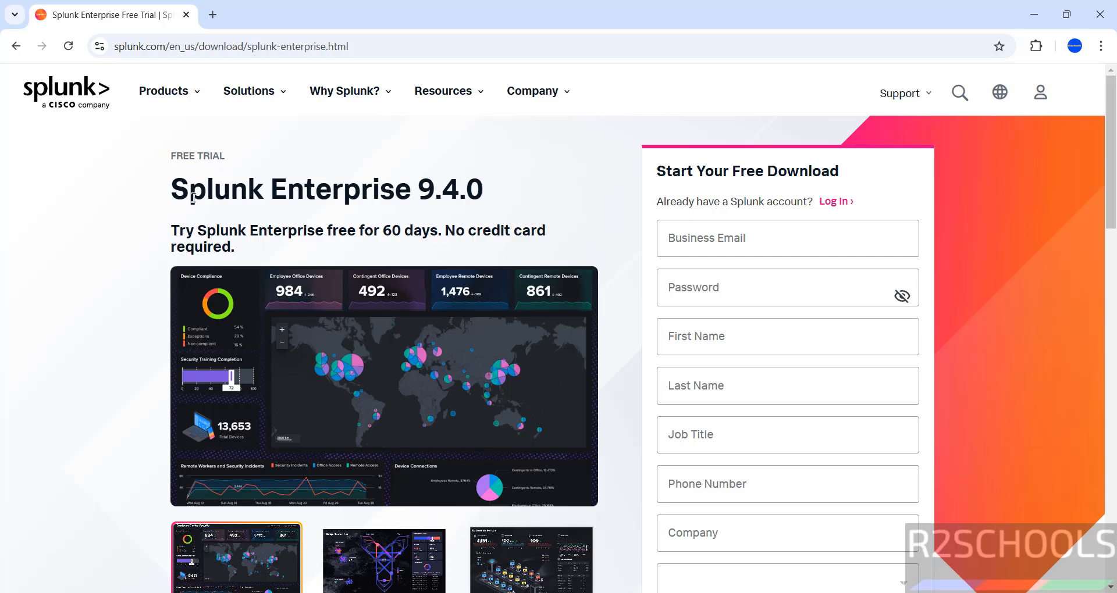
scroll(713, 282, "down", 3)
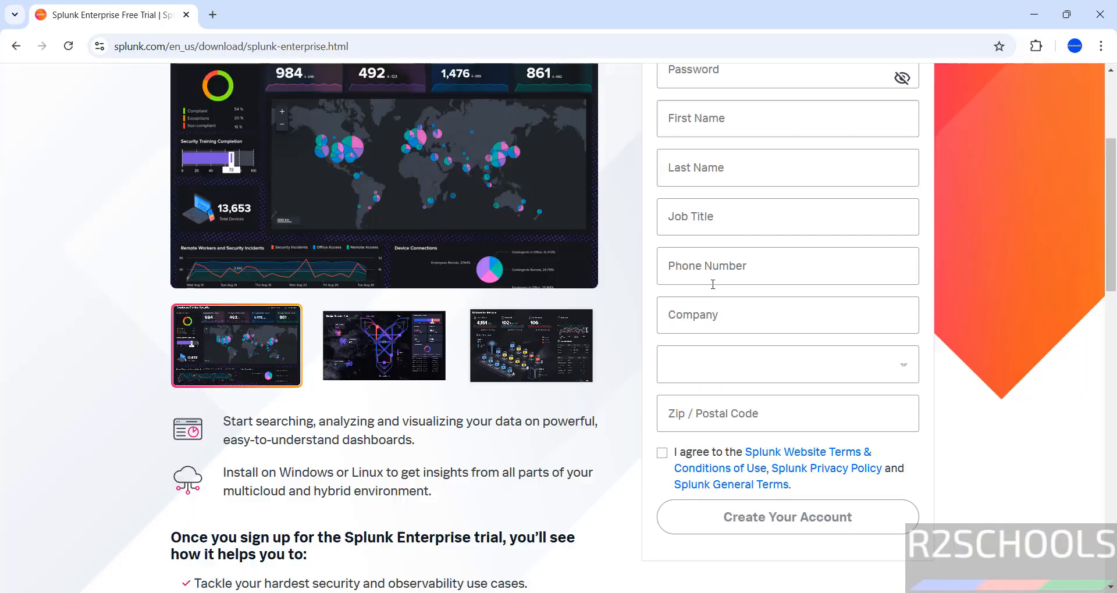
scroll(715, 267, "up", 3)
scroll(721, 344, "down", 8)
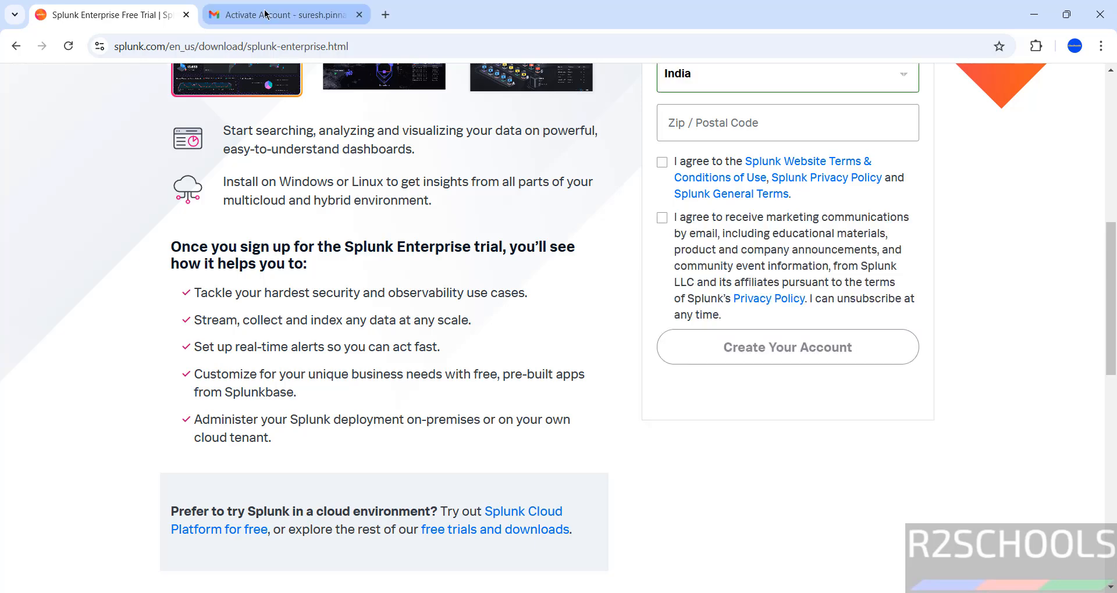
- Check the Splunk account activation email in the second tab
left_click(267, 14)
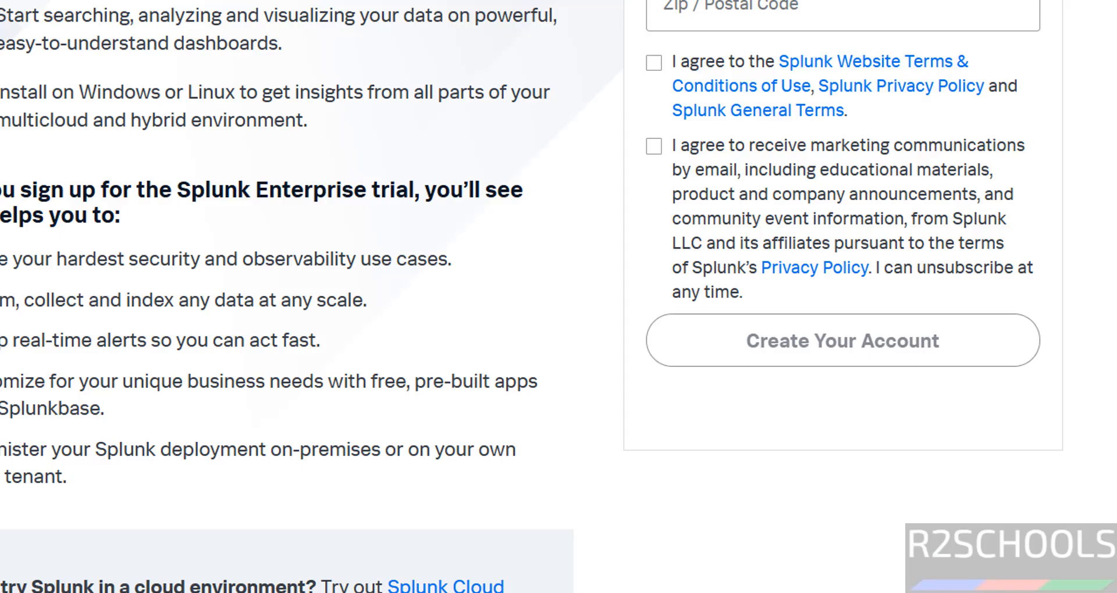
scroll(558, 297, "up", 6)
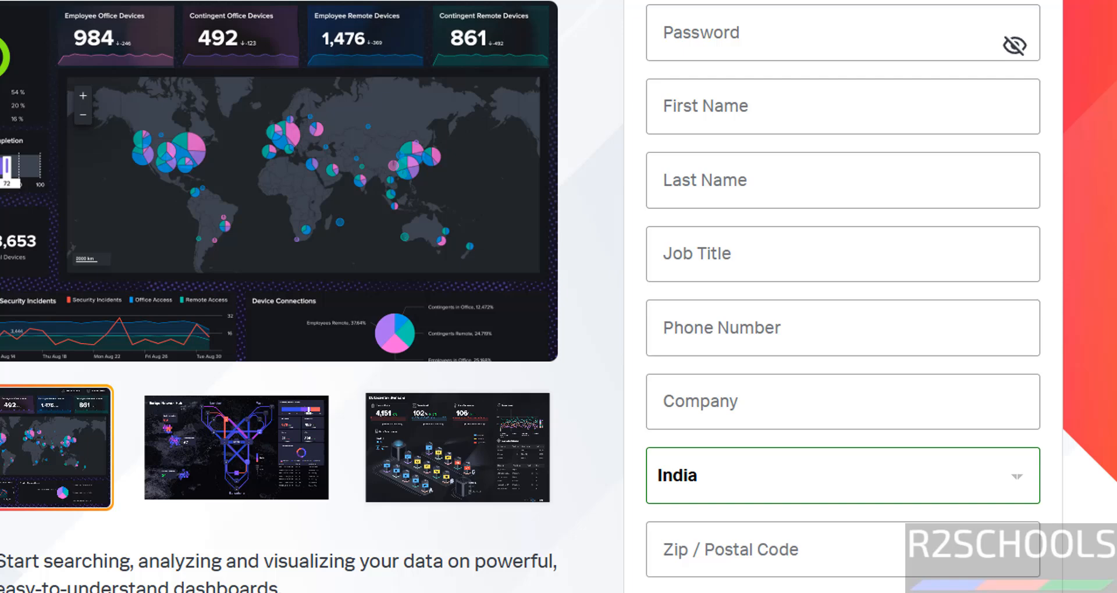
scroll(1019, 105, "up", 3)
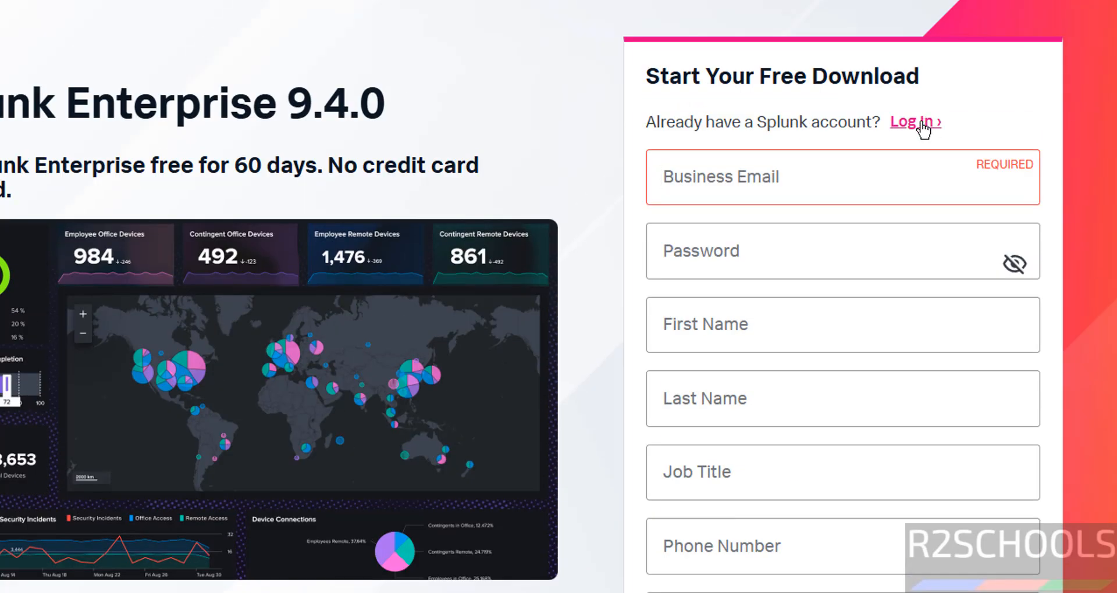
- Log in to the Splunk account with the account e-mail and credentials
left_click(922, 123)
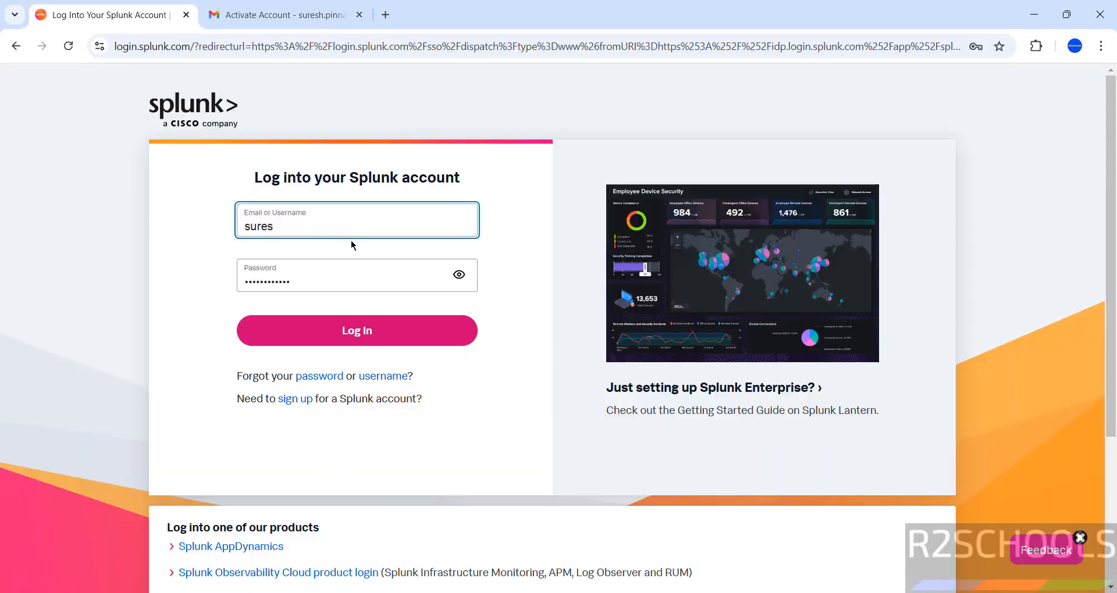
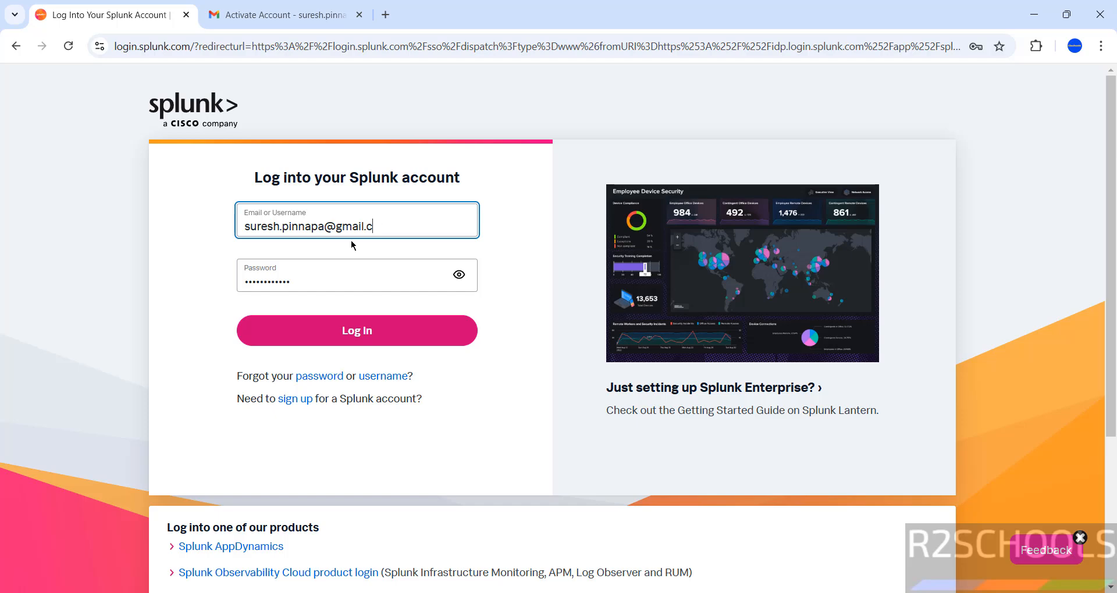
left_click(363, 340)
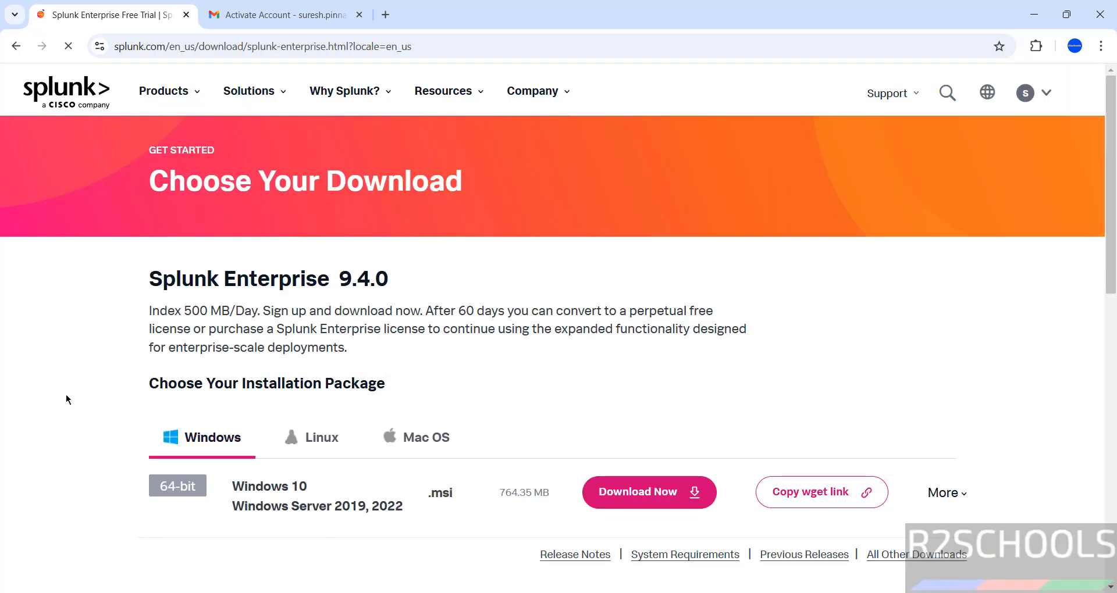
scroll(170, 406, "down", 3)
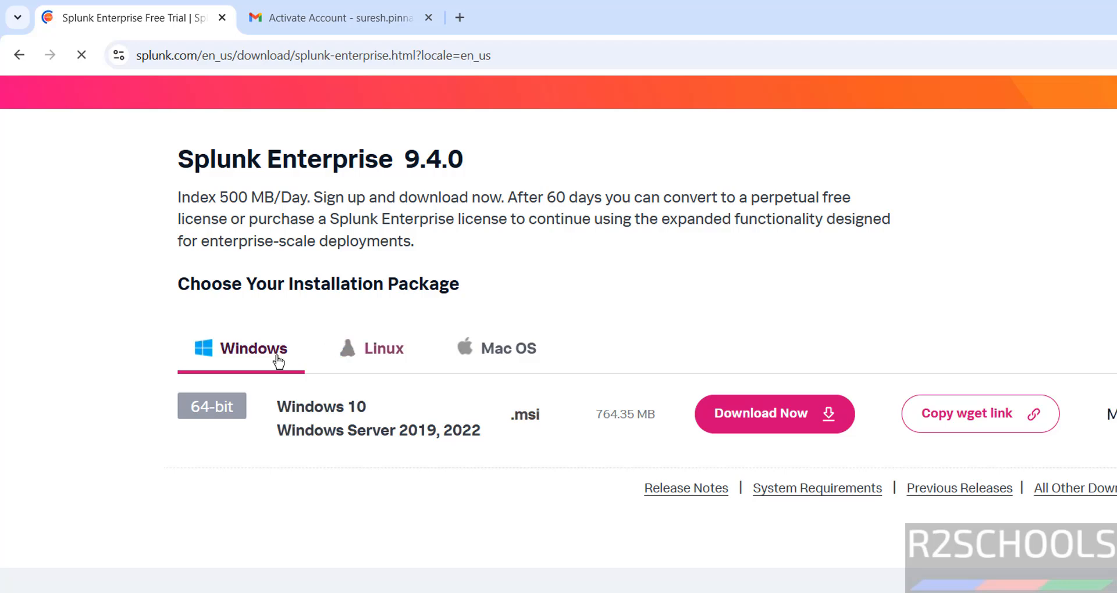
- Compare the Linux, Mac OS and Windows packages, then download the Windows .msi installer
left_click(389, 350)
left_click(540, 350)
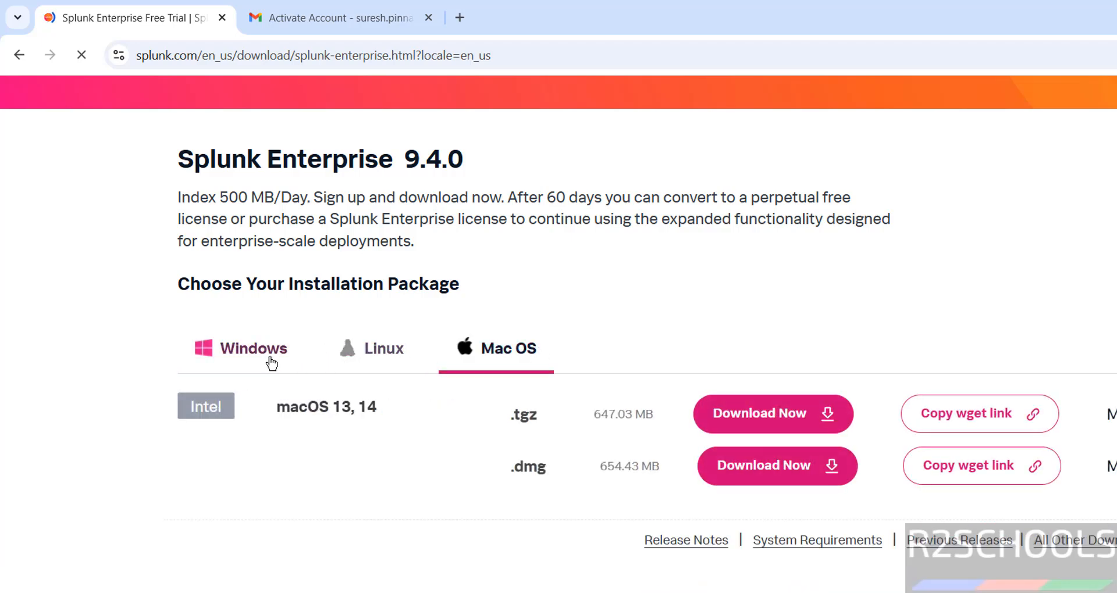
left_click(238, 349)
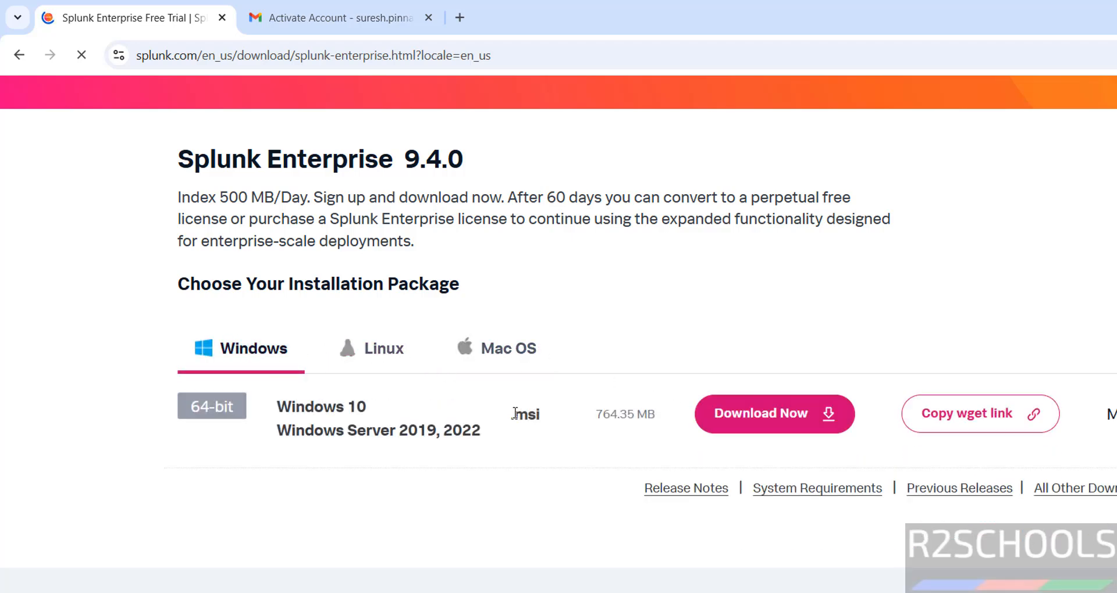
left_click_drag(505, 414, 540, 419)
left_click(553, 466)
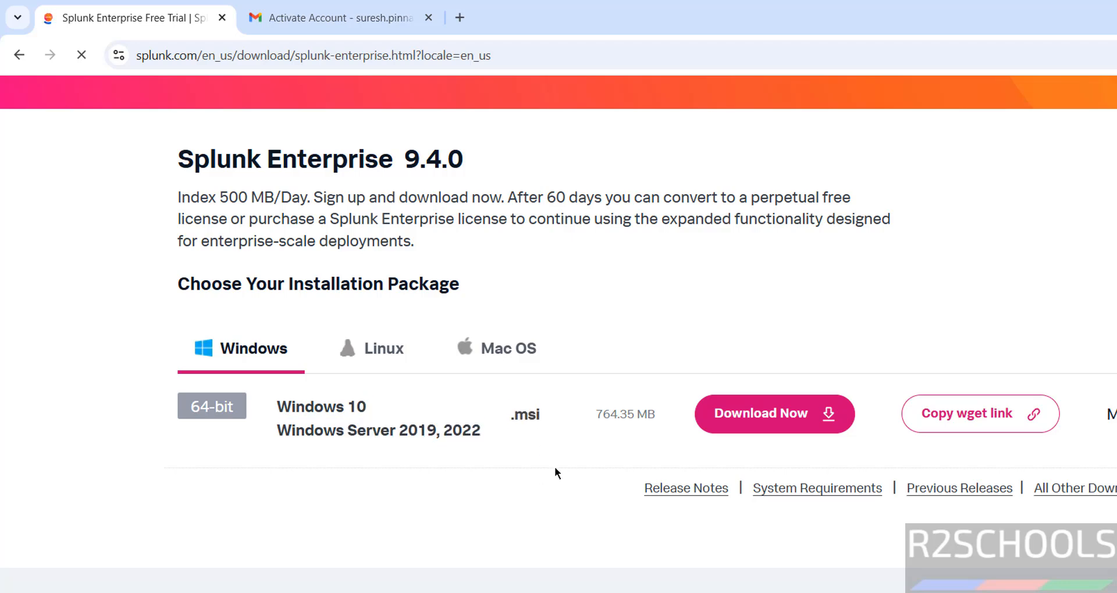
left_click(804, 428)
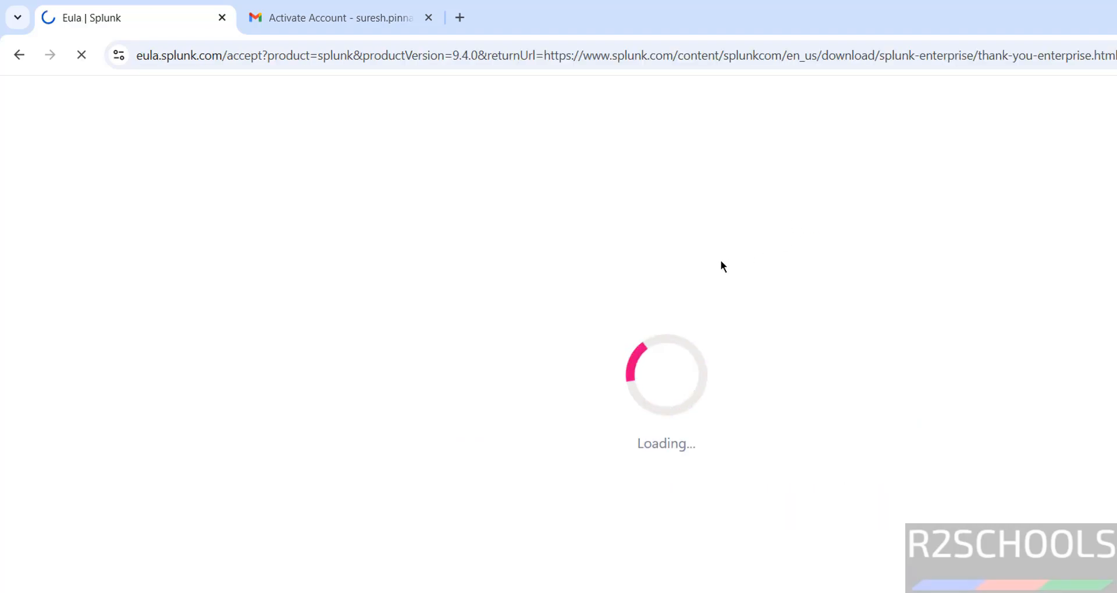
- Accept the Splunk Enterprise 9.4.0 license agreement and proceed to the Windows download
scroll(683, 492, "down", 10)
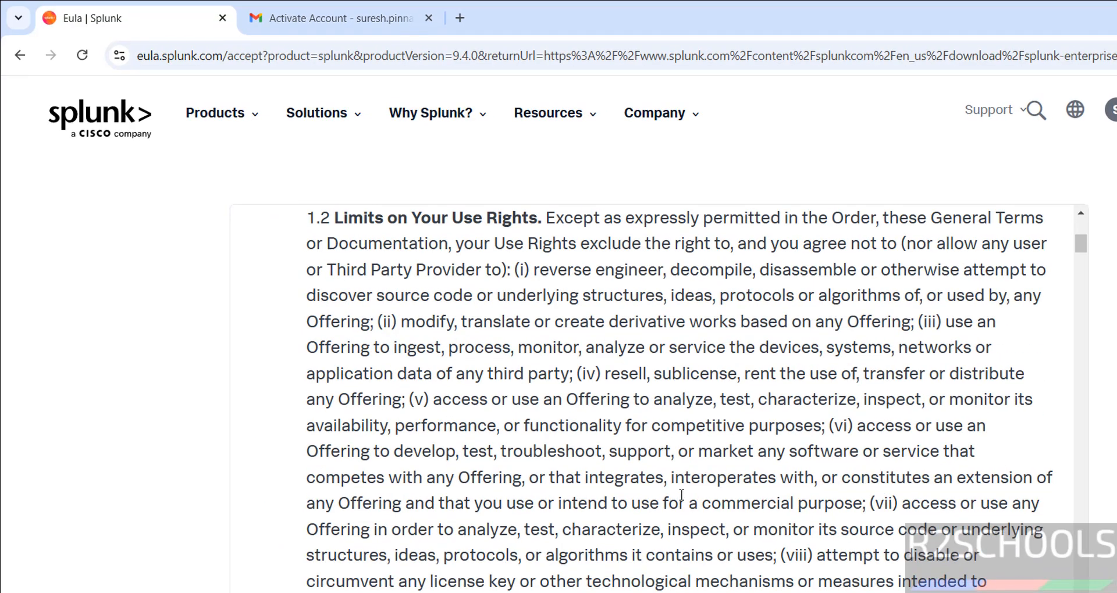
scroll(671, 481, "down", 5)
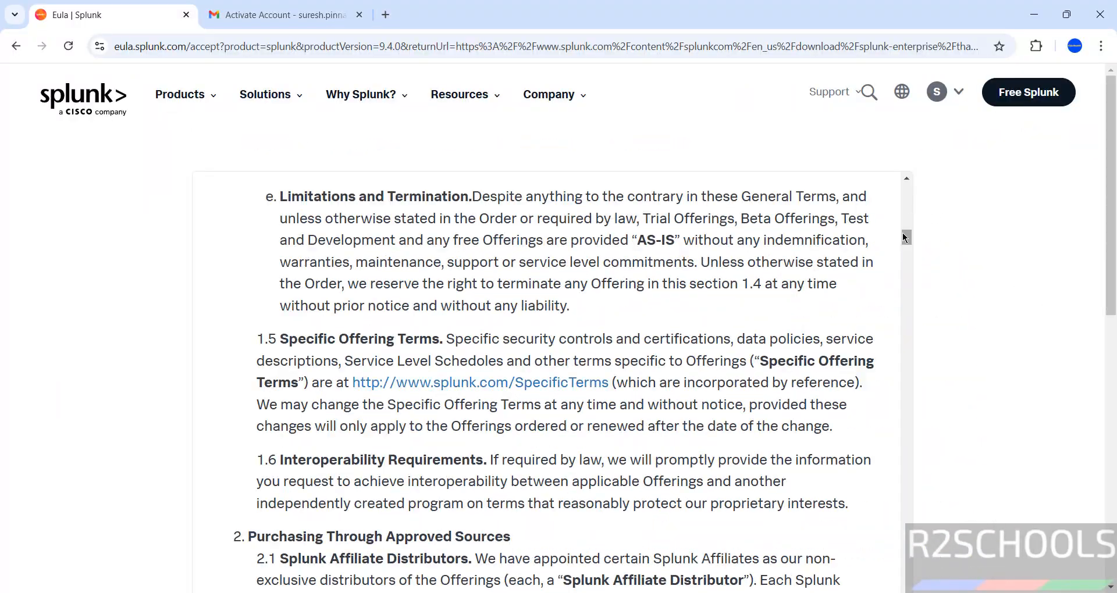
left_click_drag(905, 235, 906, 567)
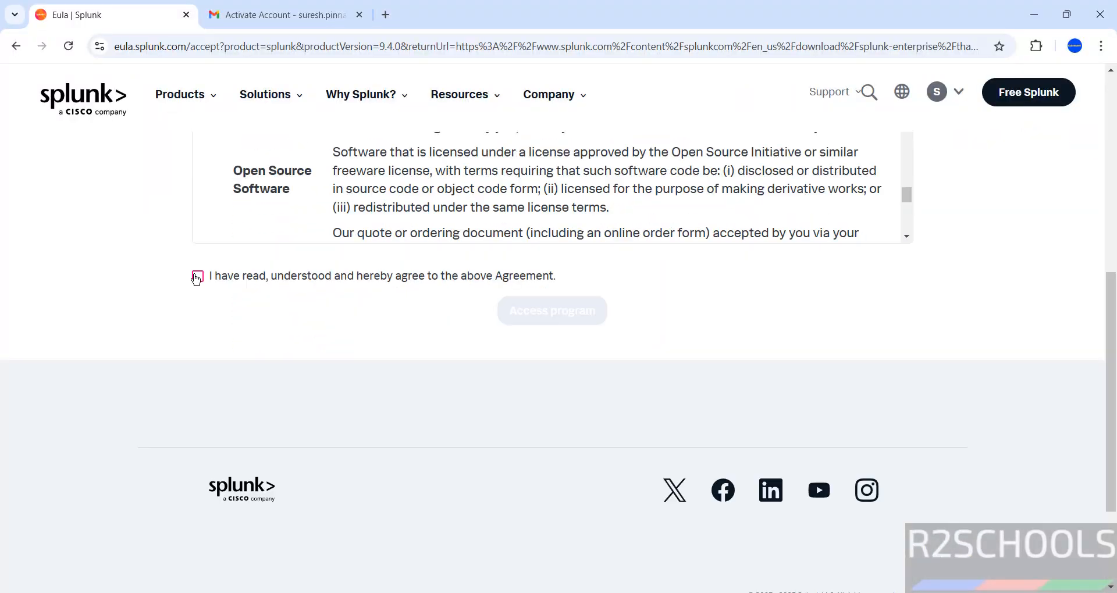
left_click(197, 277)
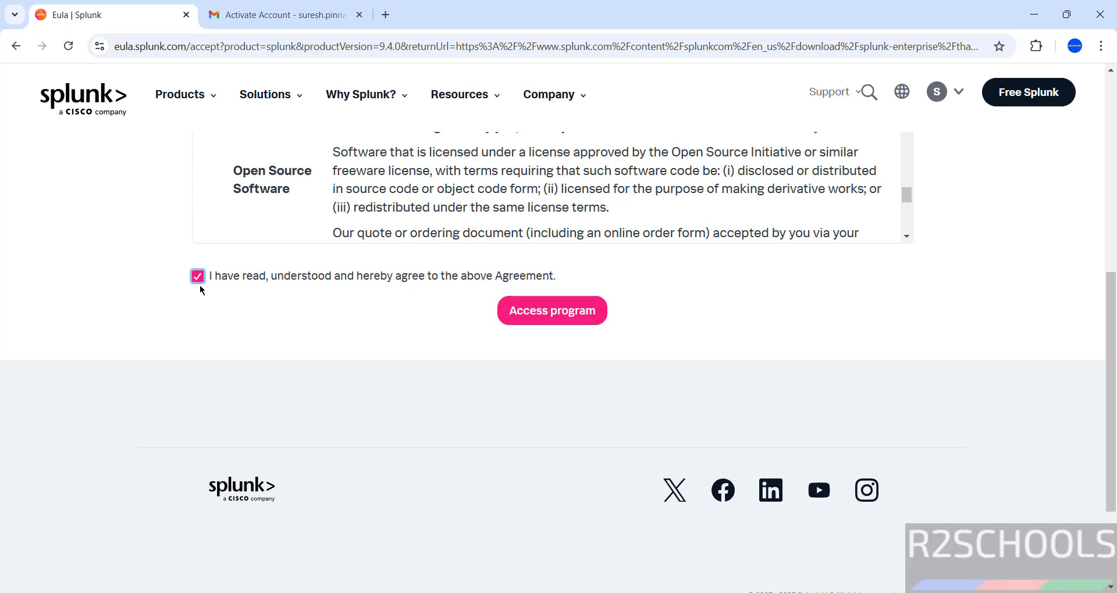
left_click(511, 319)
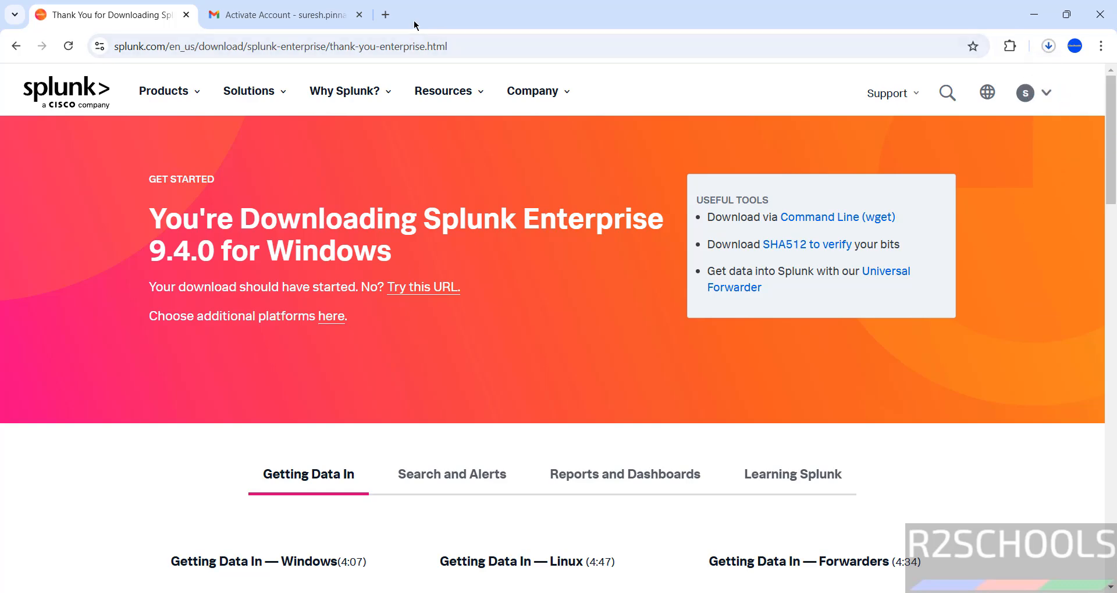
- Run splunk-9.4.0-6b4ebe426ca6-windows-x64.msi from Chrome's Downloads page
key("ctrl+j")
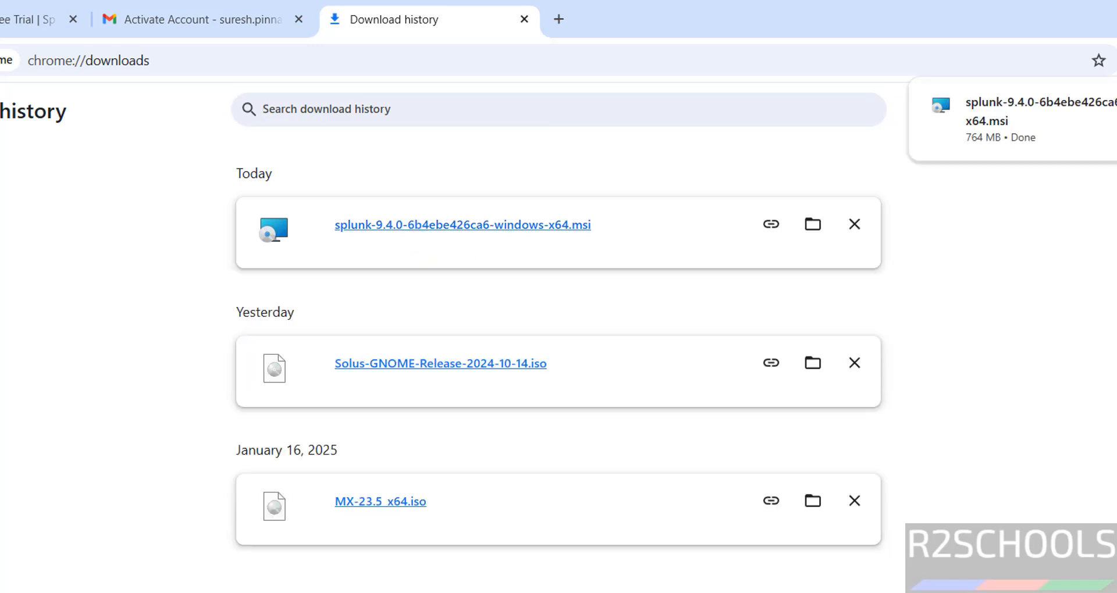
left_click(486, 229)
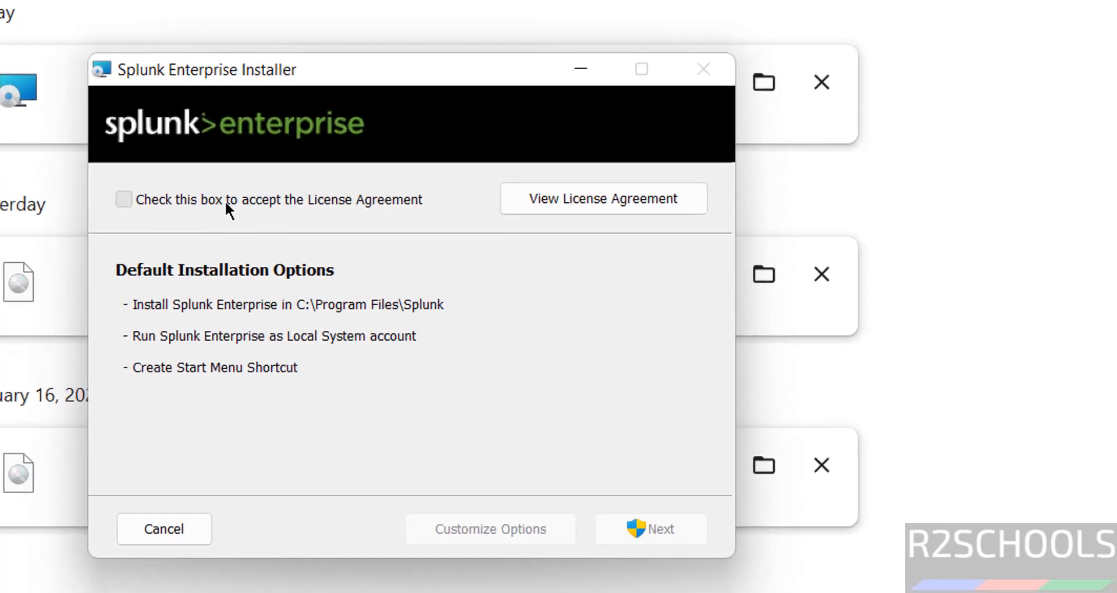
- Accept the license and customize setup, keeping C:\Program Files\Splunk\ and Local System
left_click(417, 317)
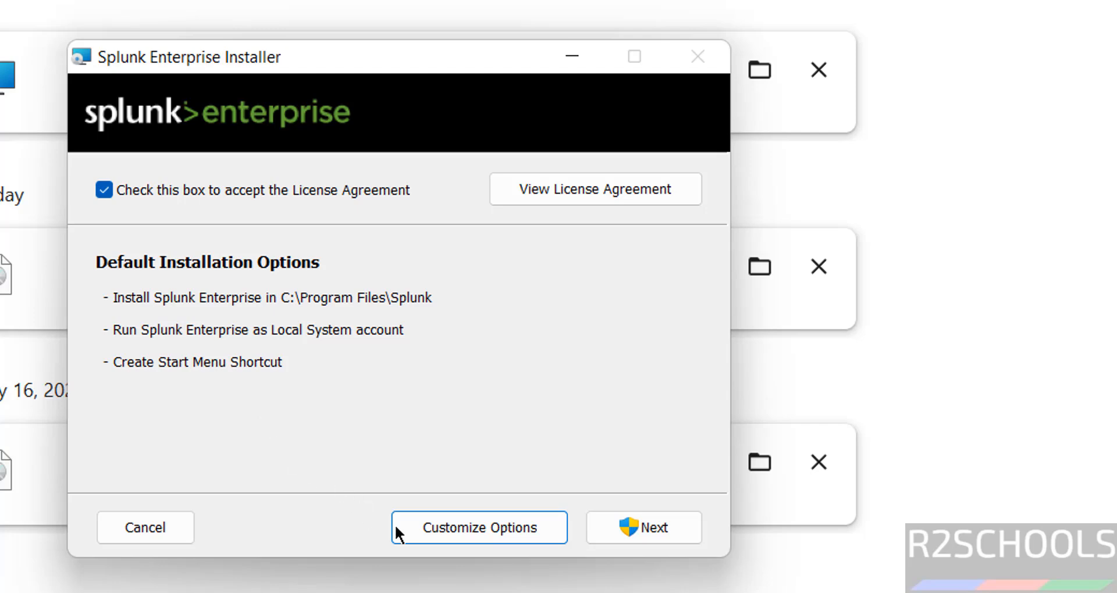
left_click(425, 530)
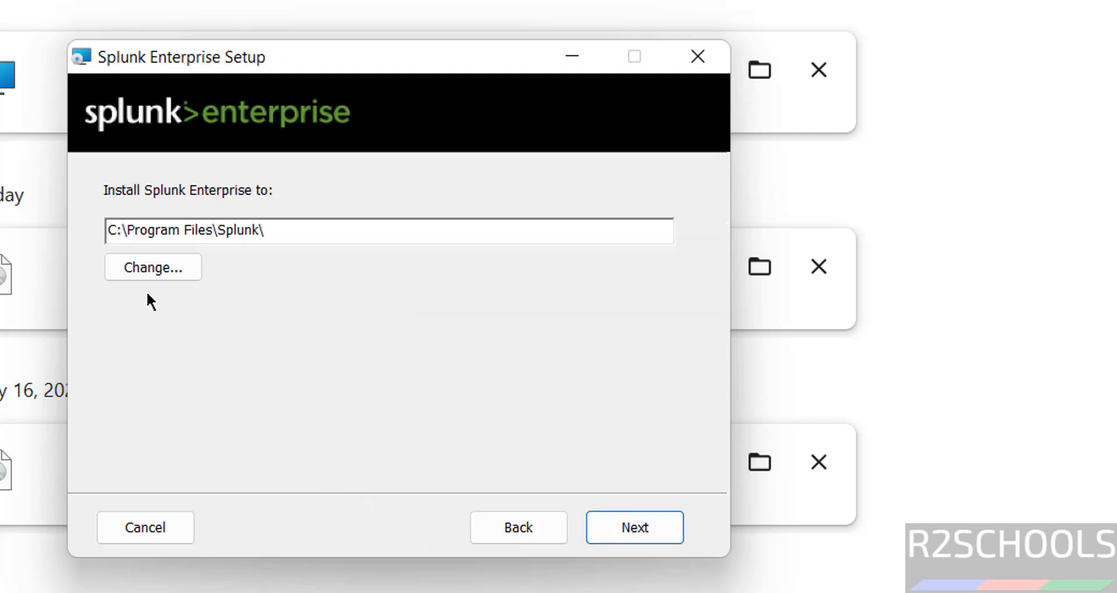
left_click(644, 523)
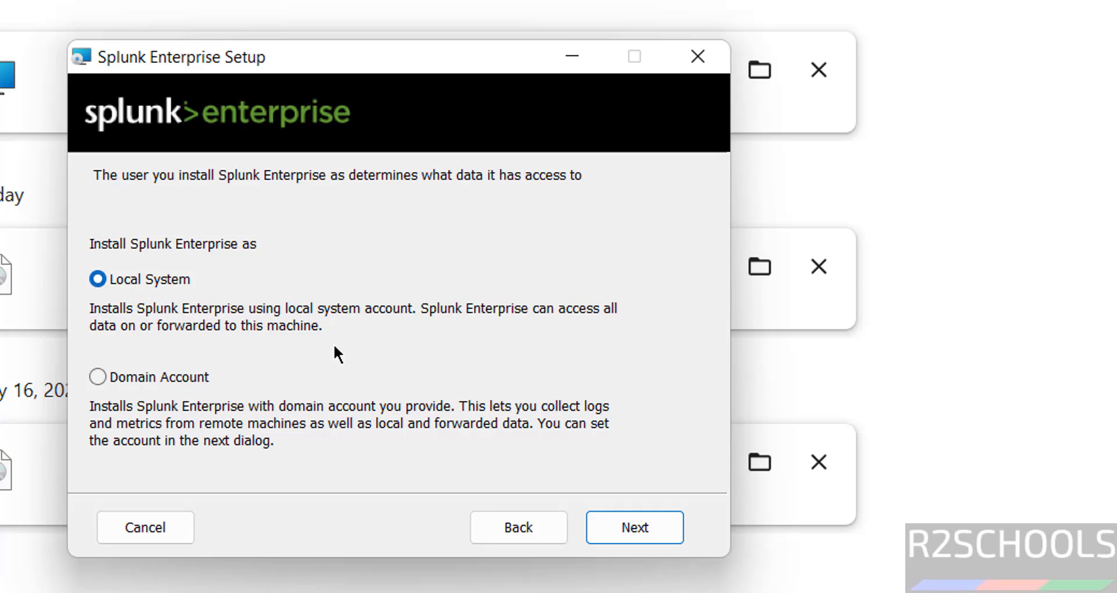
left_click(611, 526)
- Set the administrator username and password, confirming the password, and continue
left_click(220, 288)
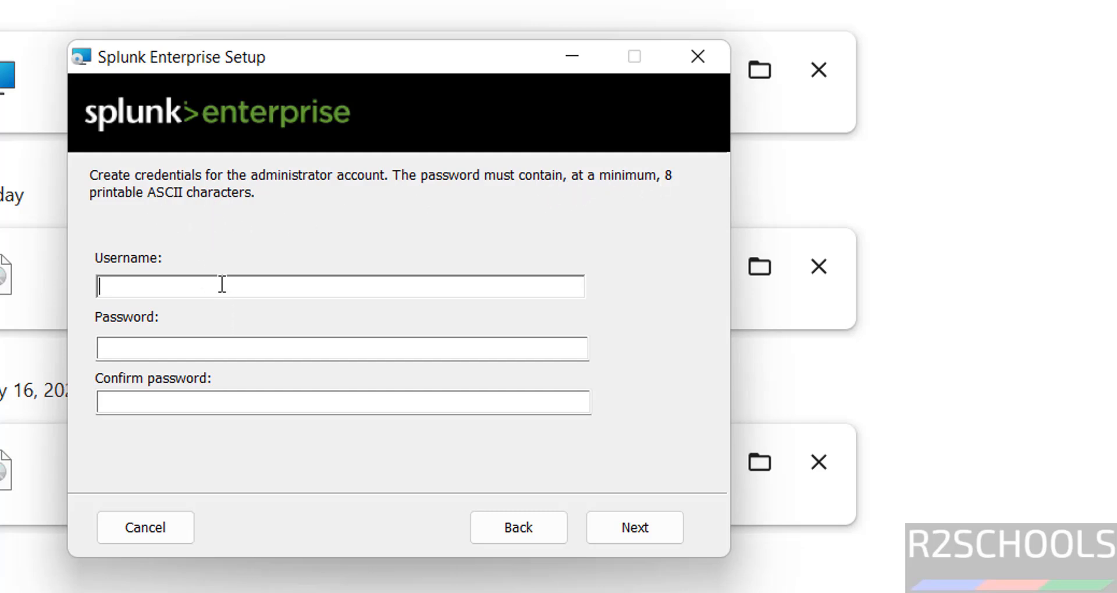
type("r2scho")
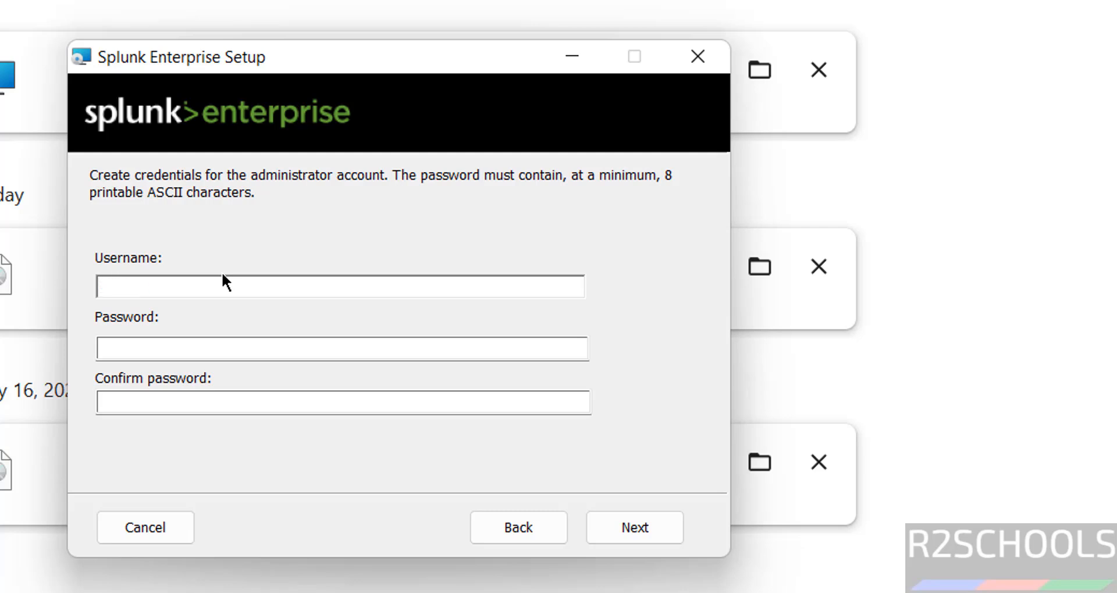
type("splunkadmin")
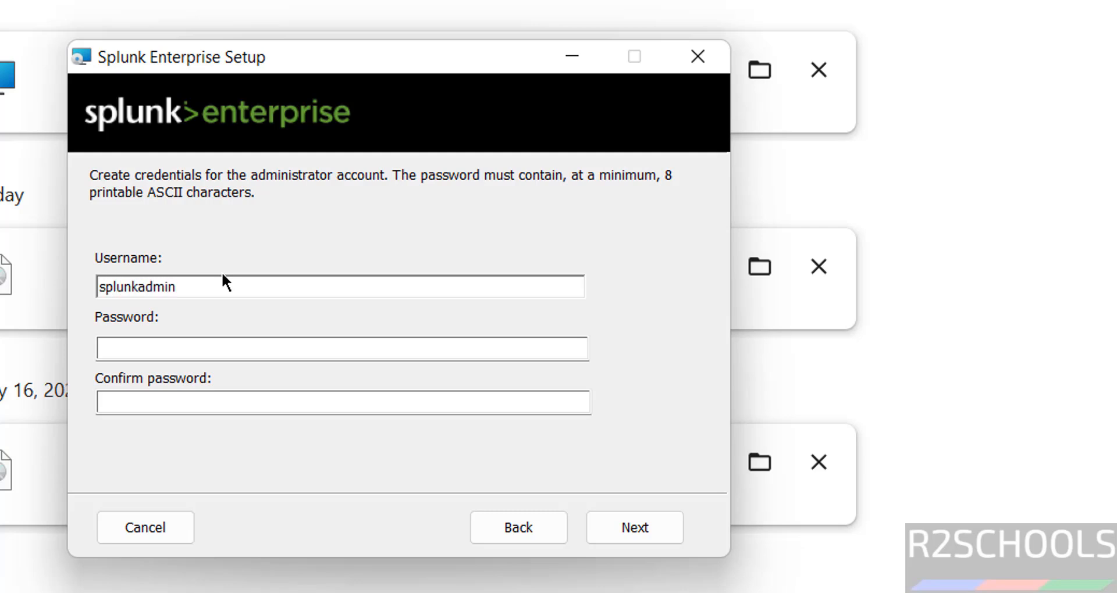
key("Tab")
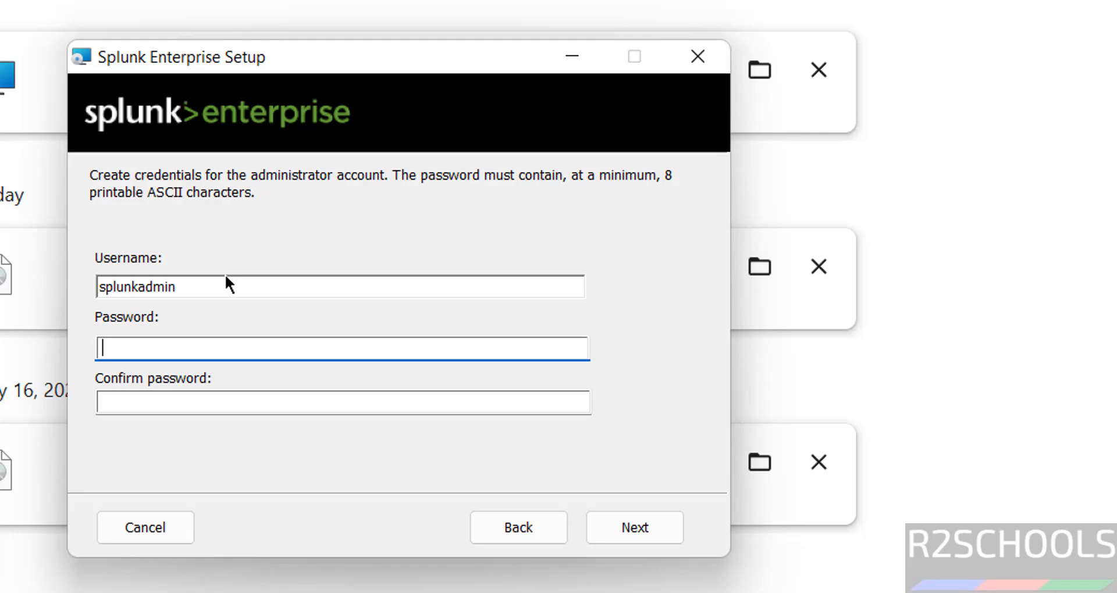
type("••••••••••••")
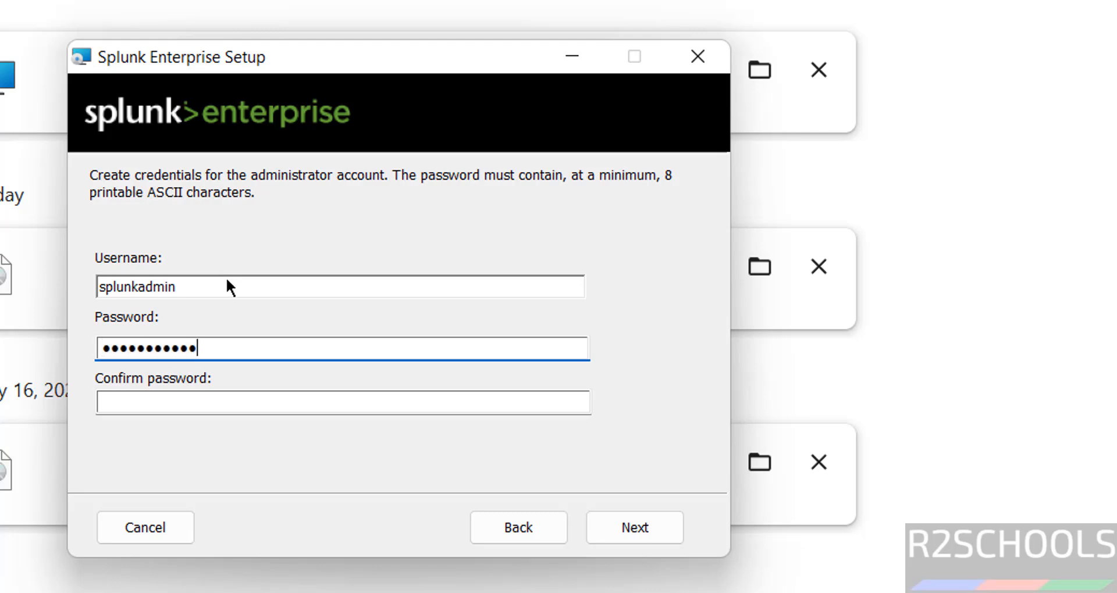
key("Tab")
type("•••••••")
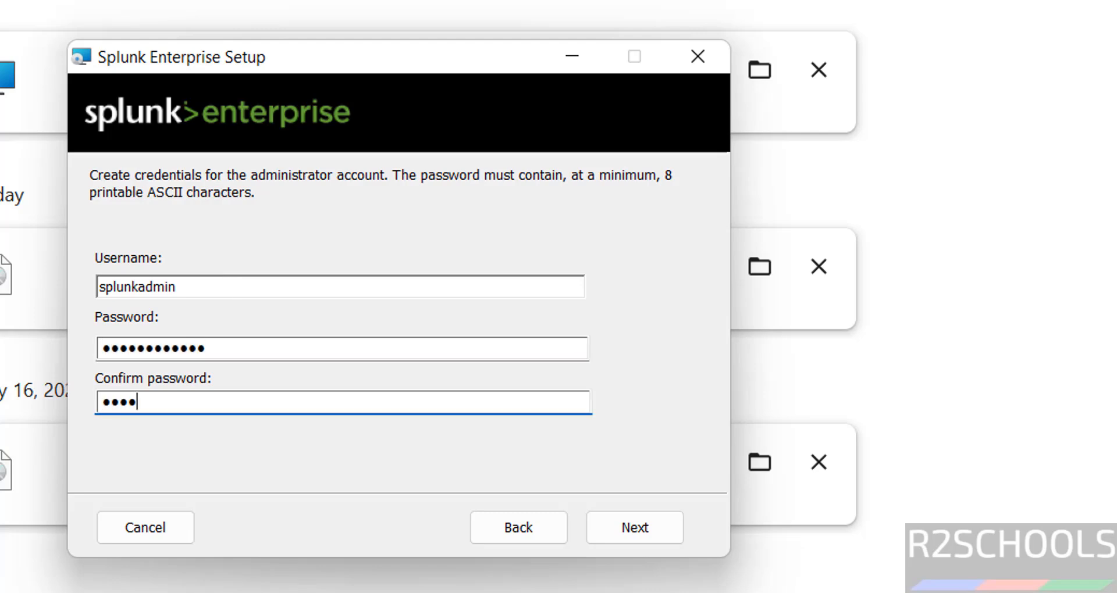
type("•••••")
left_click(659, 520)
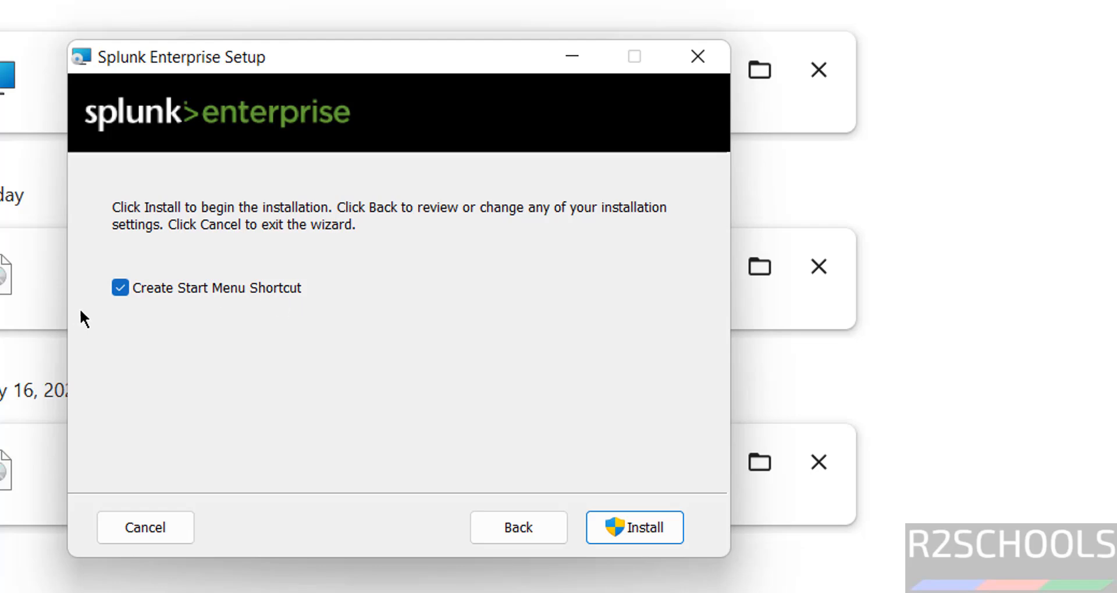
- Install Splunk Enterprise and finish the wizard with Launch browser left checked
left_click(648, 533)
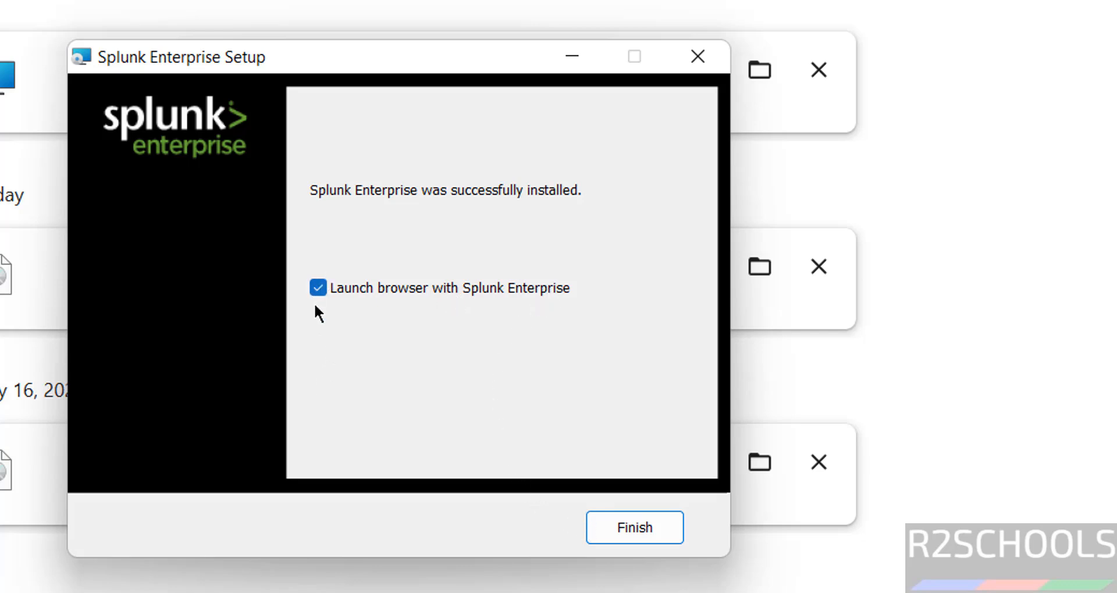
left_click(618, 529)
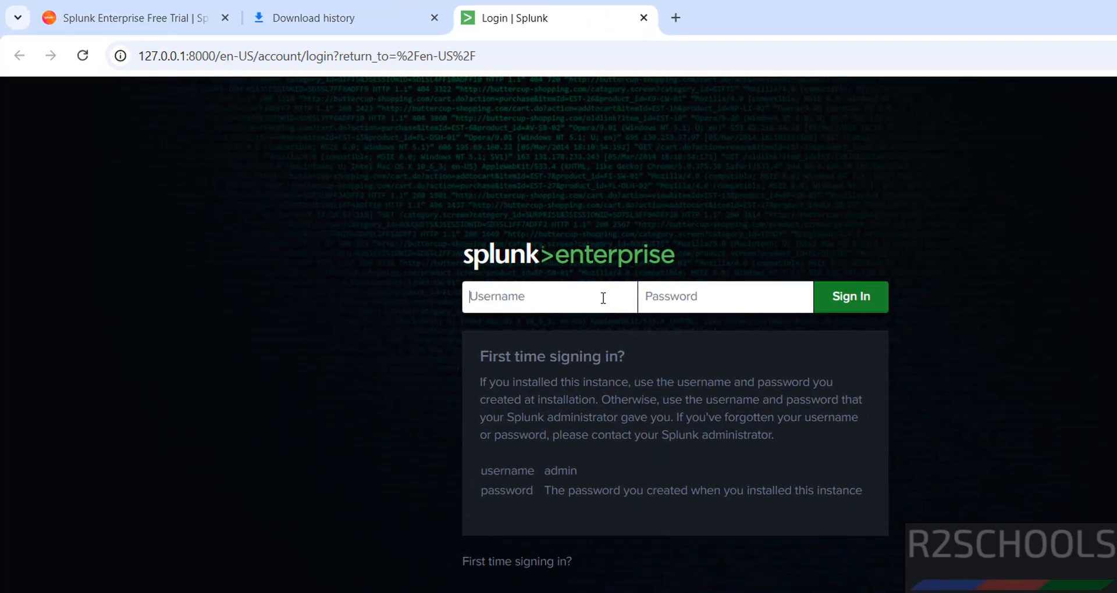
- Sign in to Splunk Web at 127.0.0.1:8000 with the administrator username and password
left_click(678, 297)
left_click(566, 301)
type("splunkadmin")
key("Tab")
type("Admin@123")
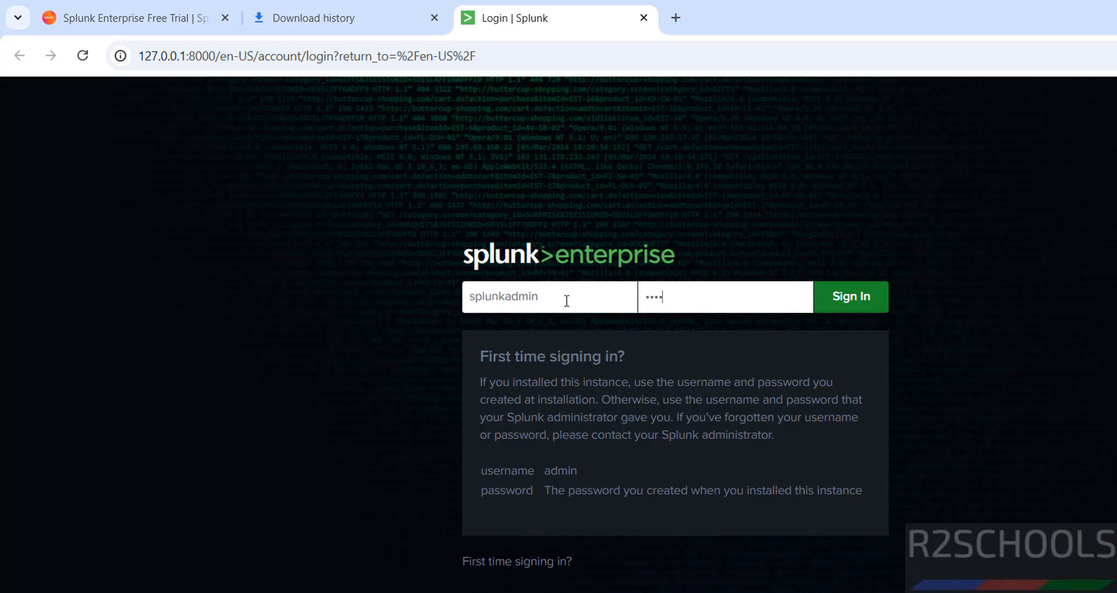
type("•••")
left_click(854, 313)
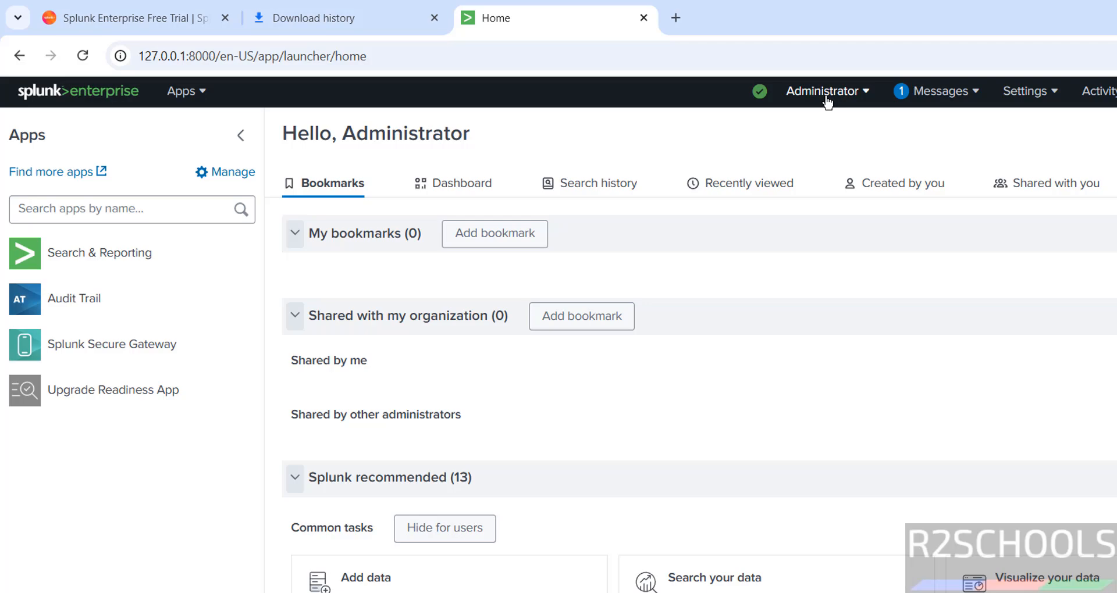
- Go to the Users management page under Settings
left_click(827, 102)
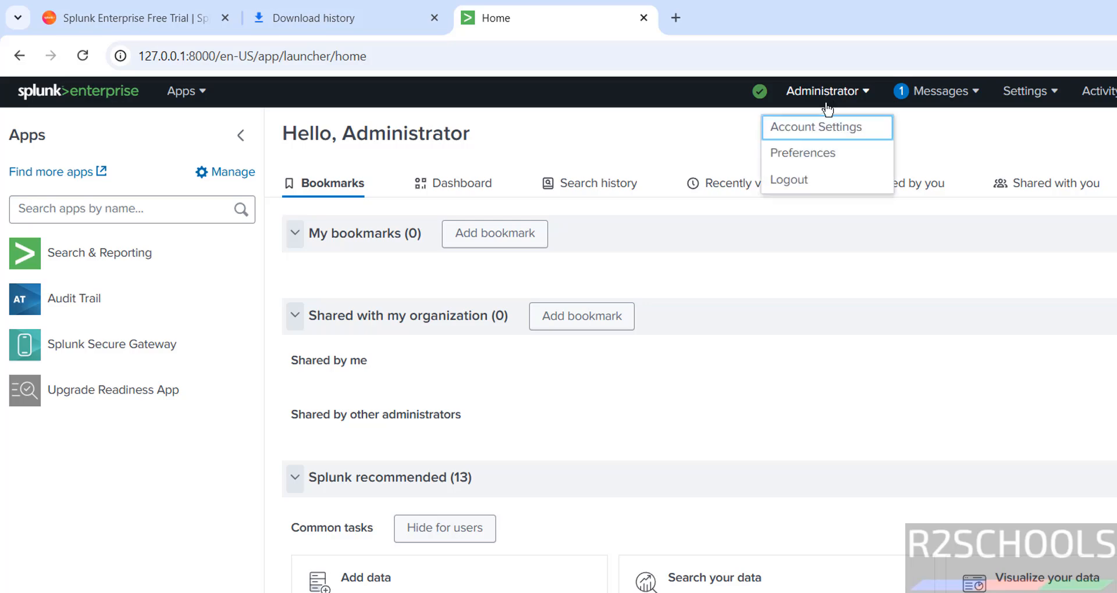
left_click(1028, 111)
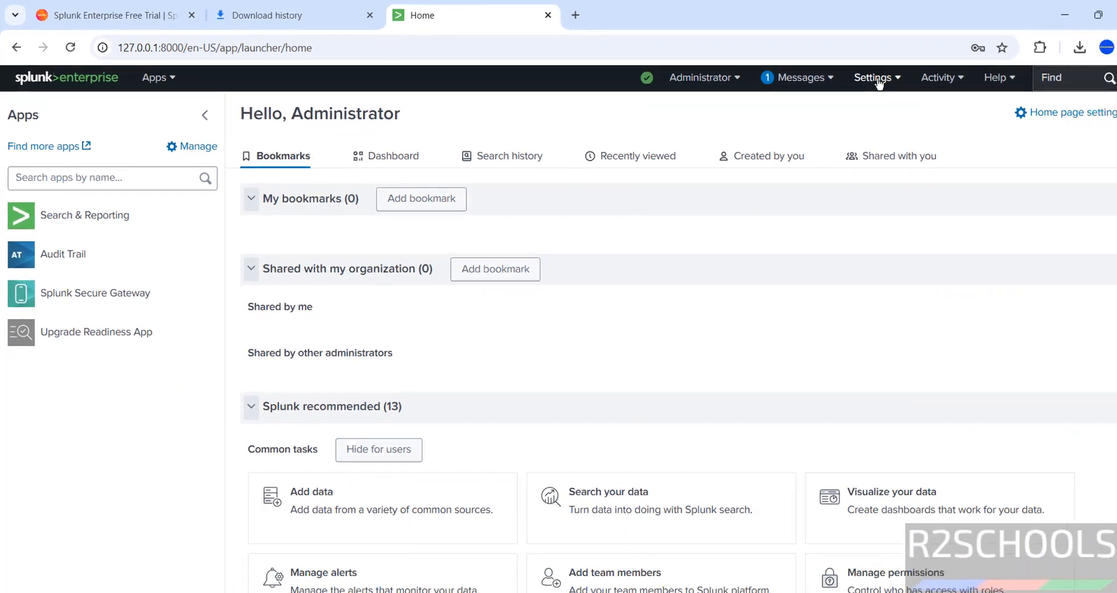
left_click(878, 83)
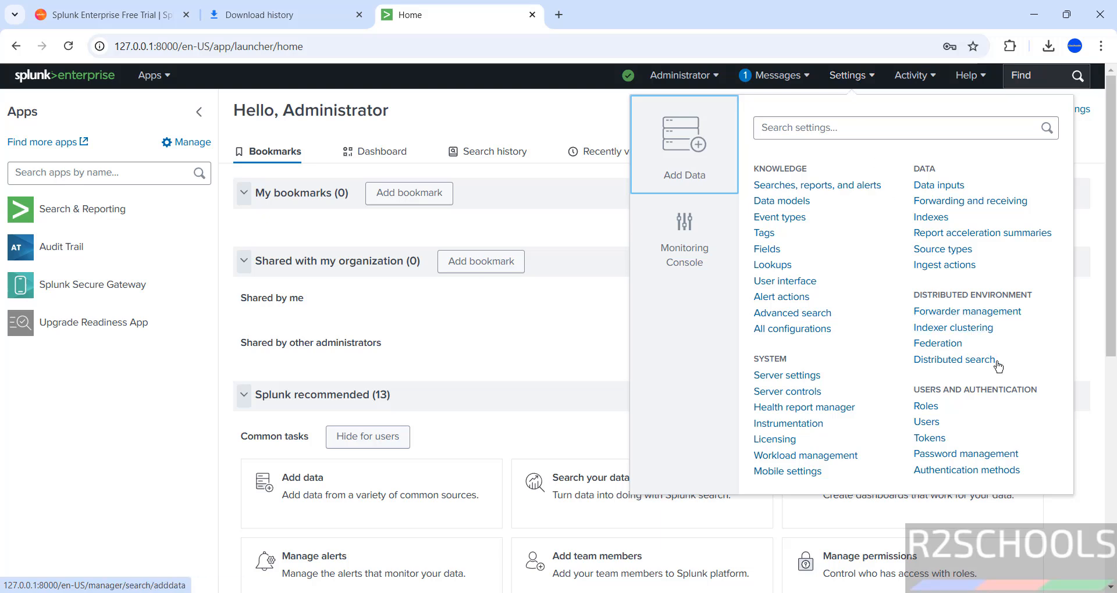
left_click(927, 423)
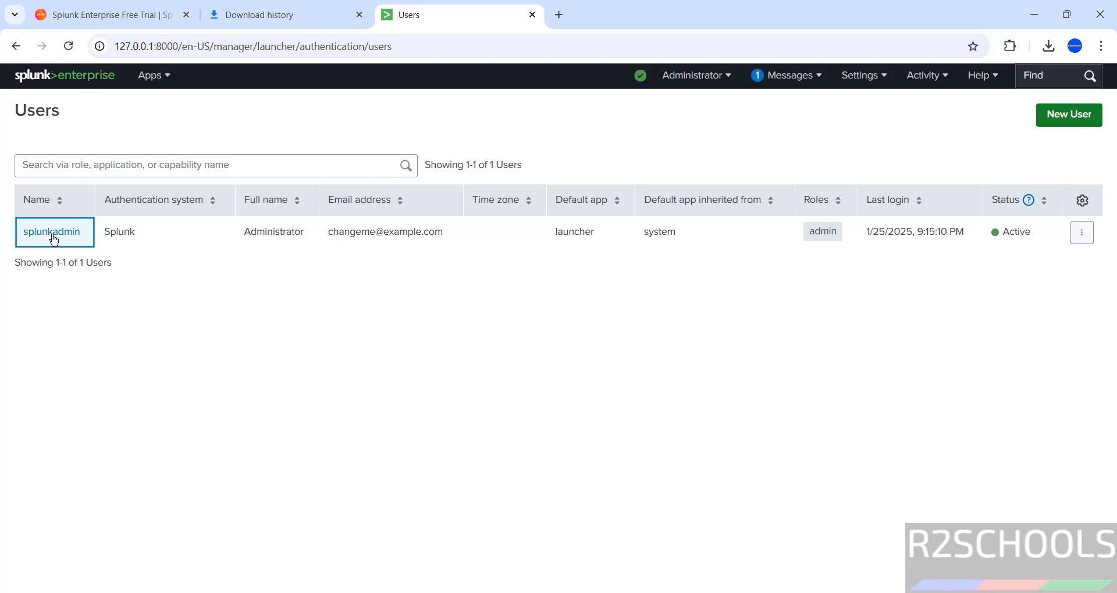
- Edit the admin user, inspect its password fields and roles, and save
left_click(1085, 233)
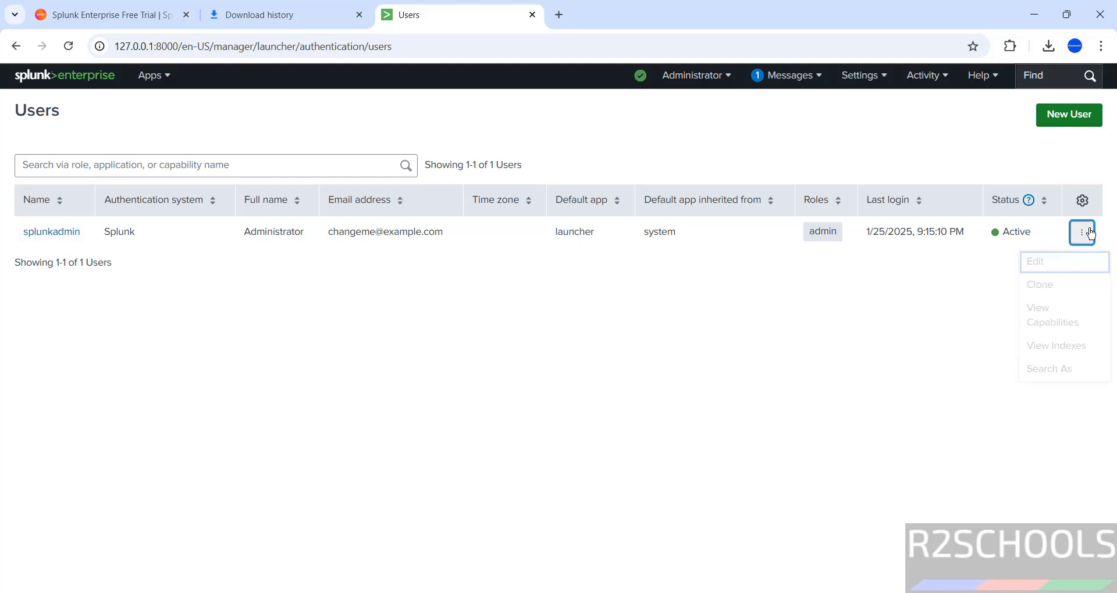
left_click(1046, 271)
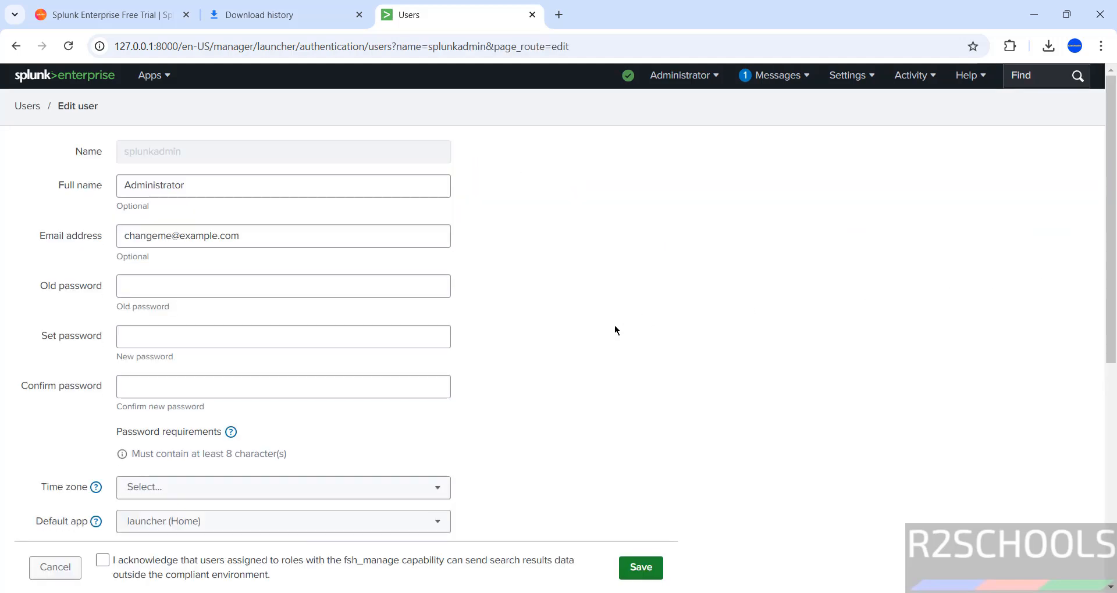
left_click(135, 286)
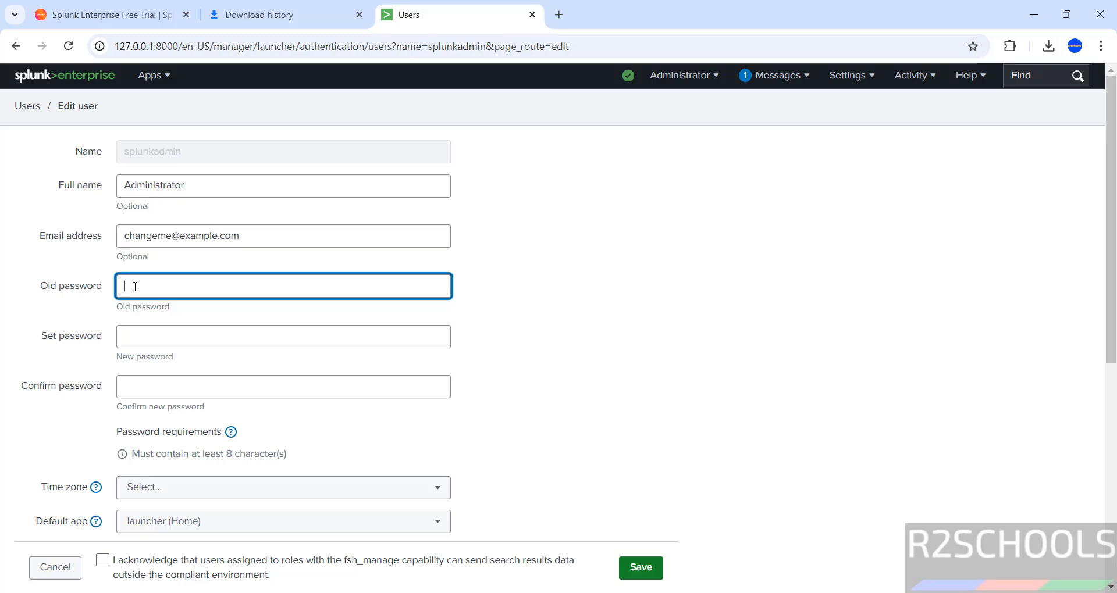
left_click(143, 337)
left_click(146, 385)
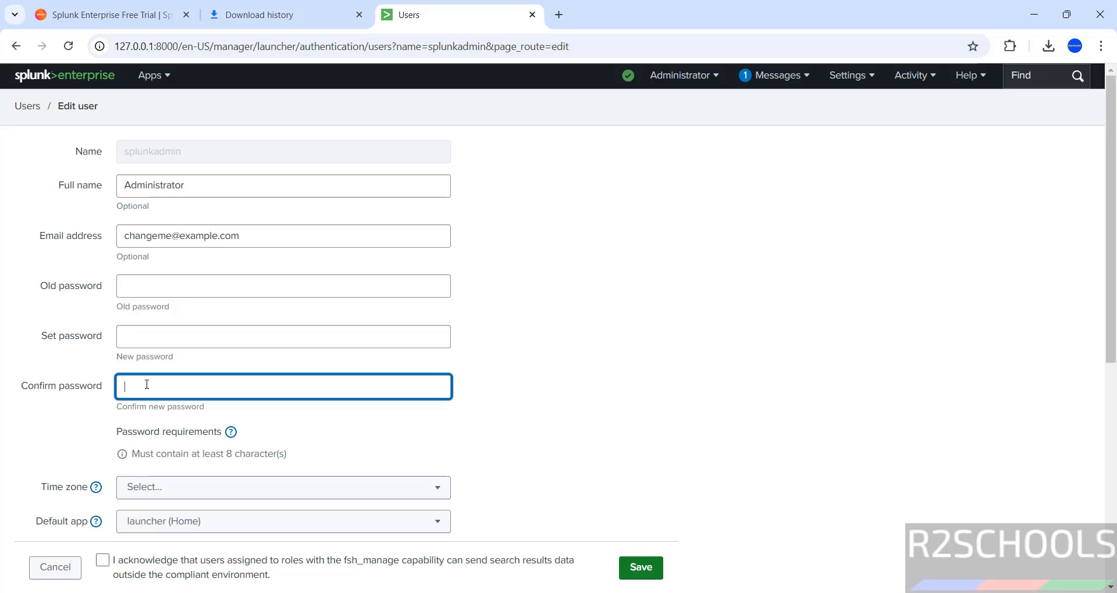
scroll(285, 402, "down", 7)
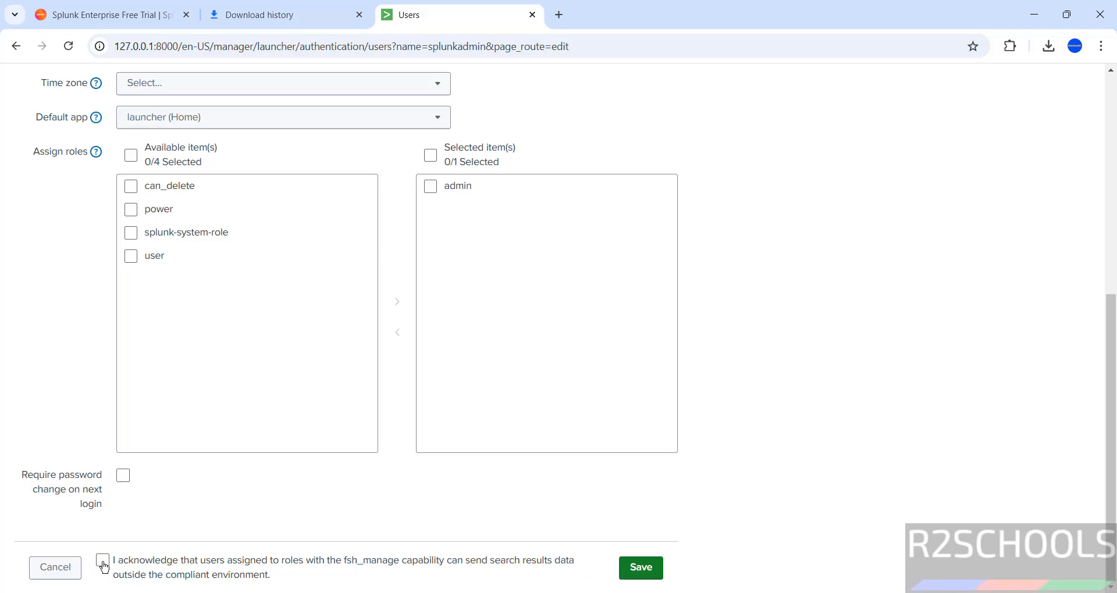
left_click(641, 568)
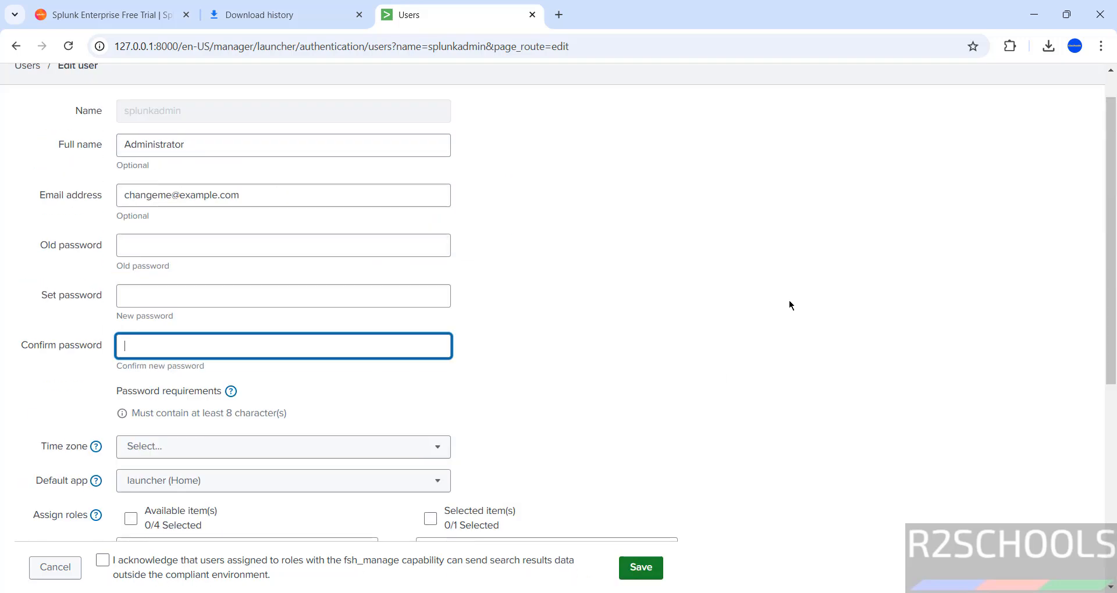
- Visit the Monitoring Console and Add Data pages, dismissing the usage notice and tour
left_click(845, 76)
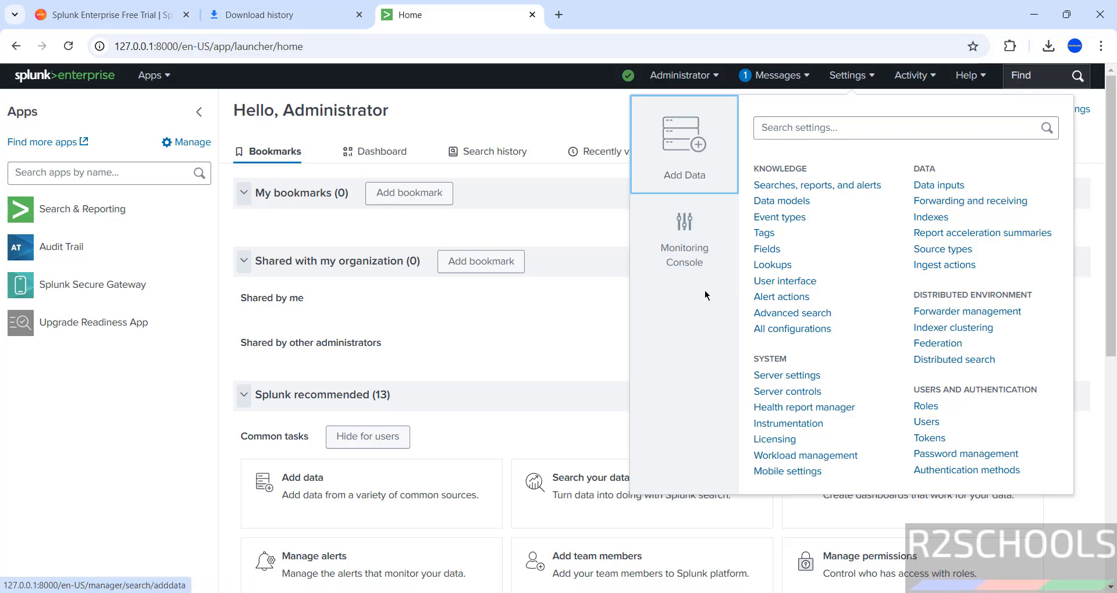
left_click(697, 265)
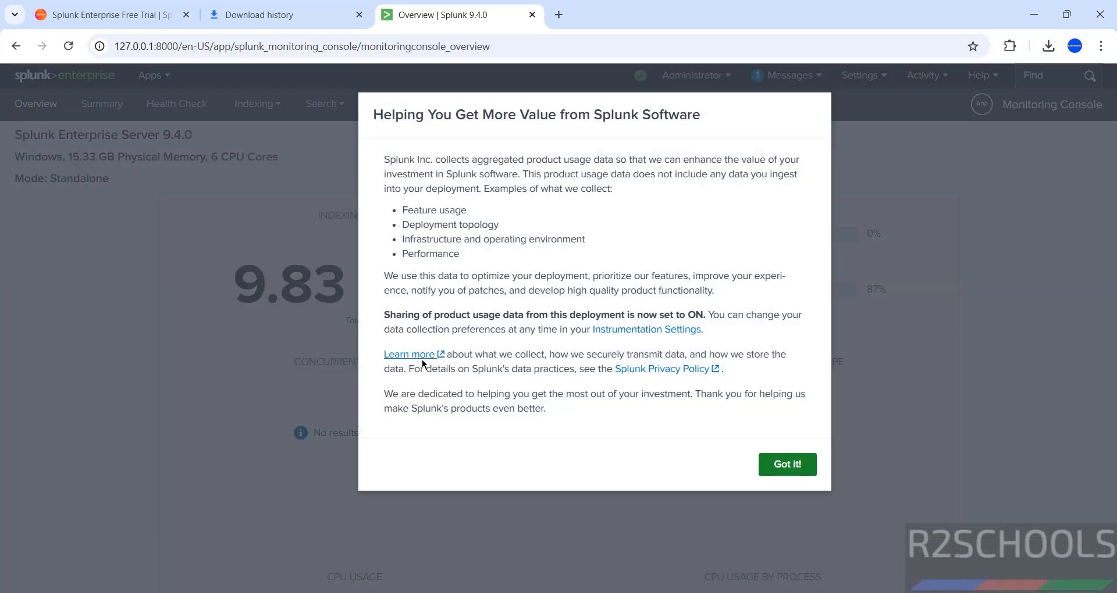
left_click(787, 464)
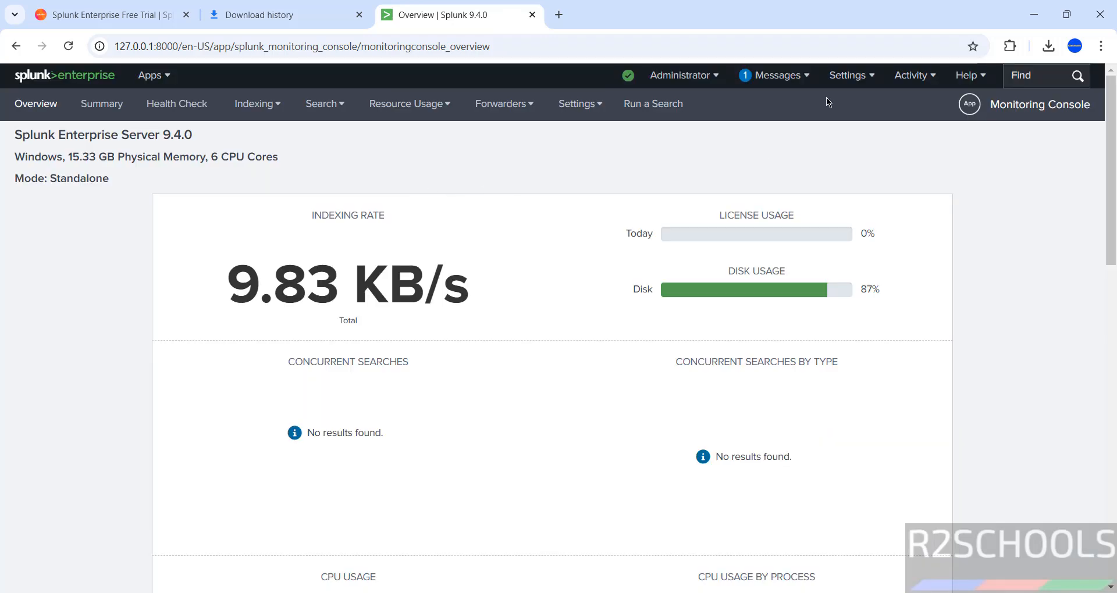
left_click(848, 76)
left_click(697, 146)
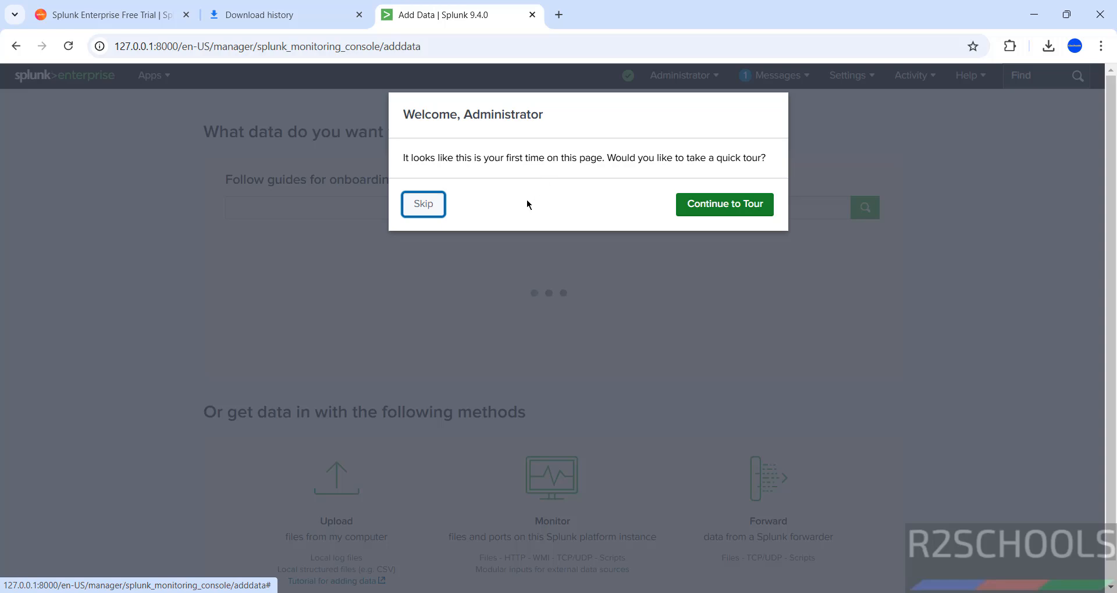
left_click(423, 204)
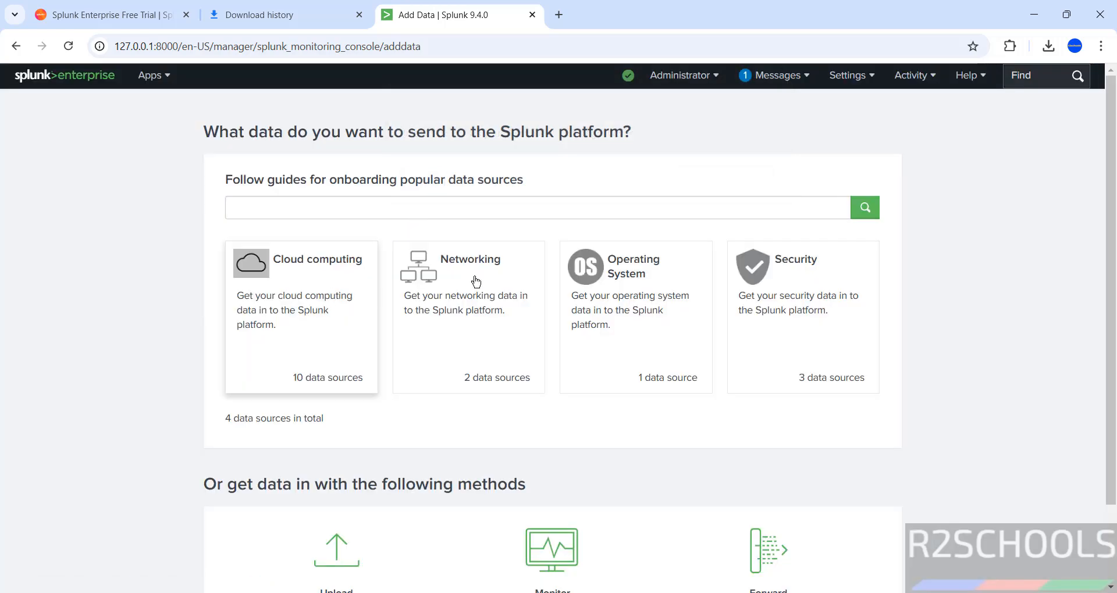
scroll(722, 276, "down", 2)
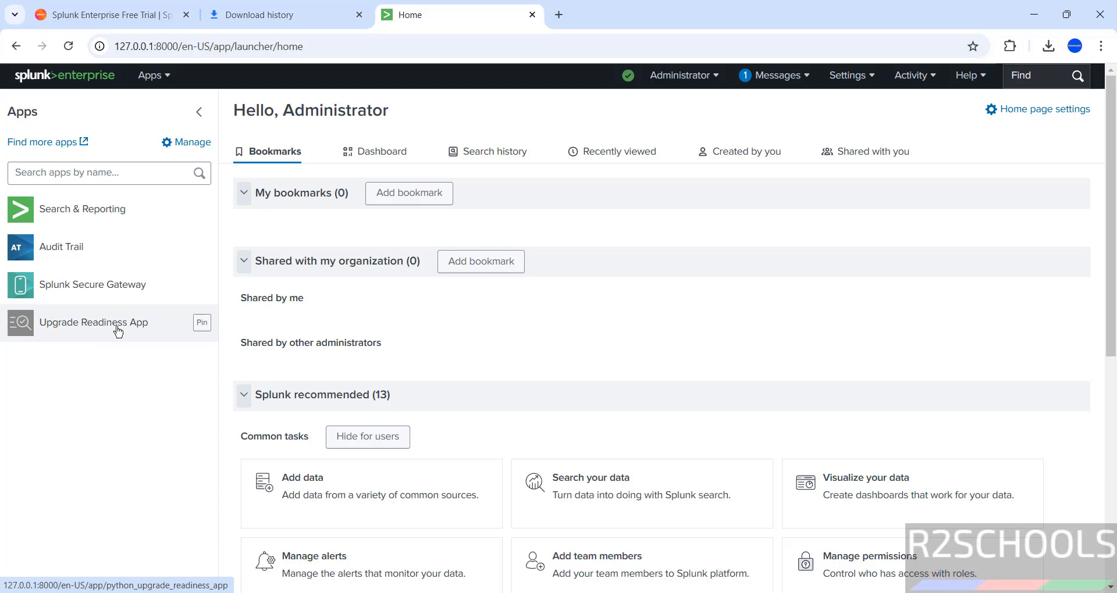
- Show the empty Recently viewed list on Home and select 127.0.0.1 in the address
left_click(359, 154)
left_click(611, 153)
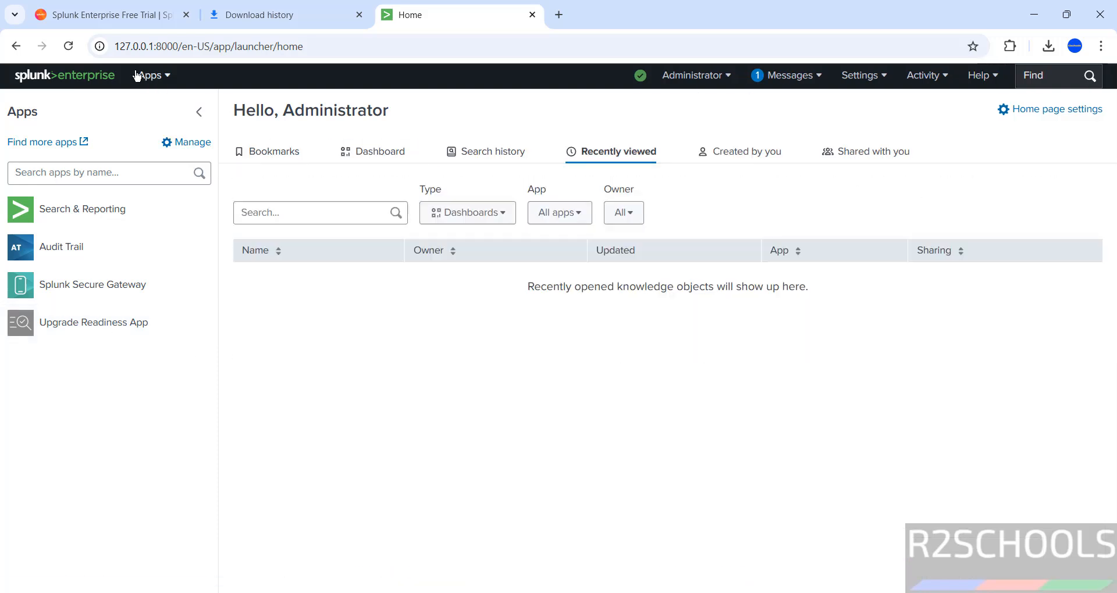
left_click_drag(152, 48, 112, 49)
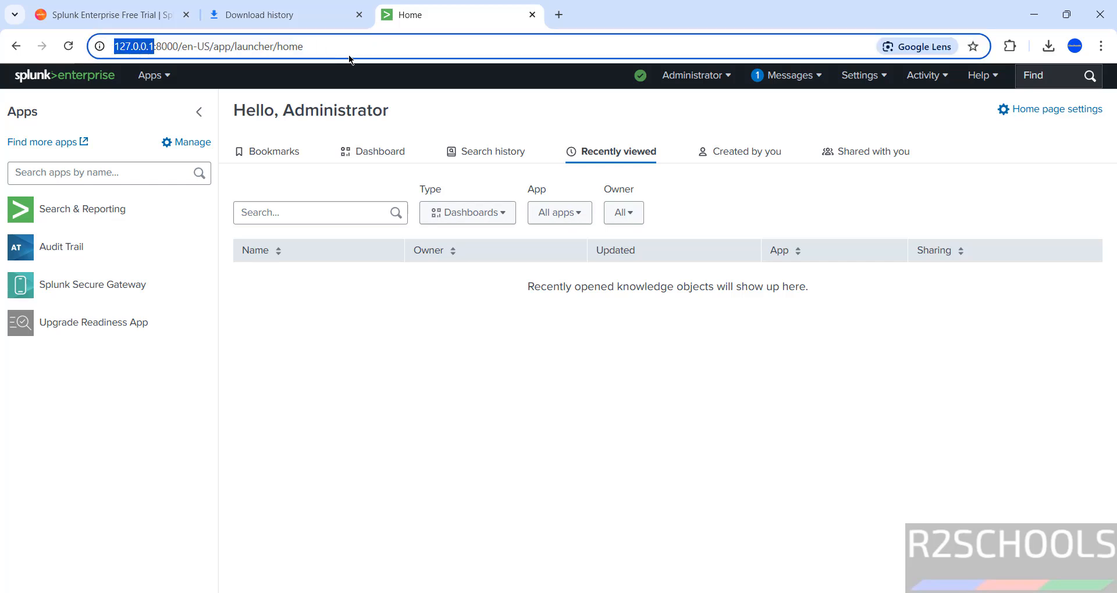
- Run hostname in Command Prompt and copy the machine name LAPTOP-M2OSO3T2
key("super+r")
type("cmd")
key("Return")
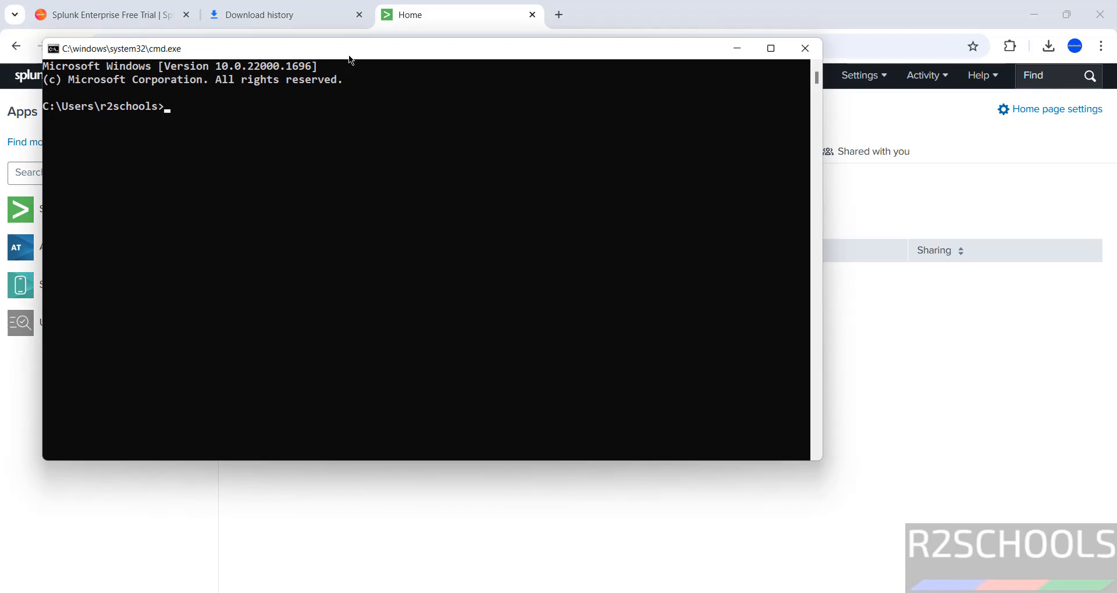
type("hostname")
key("Return")
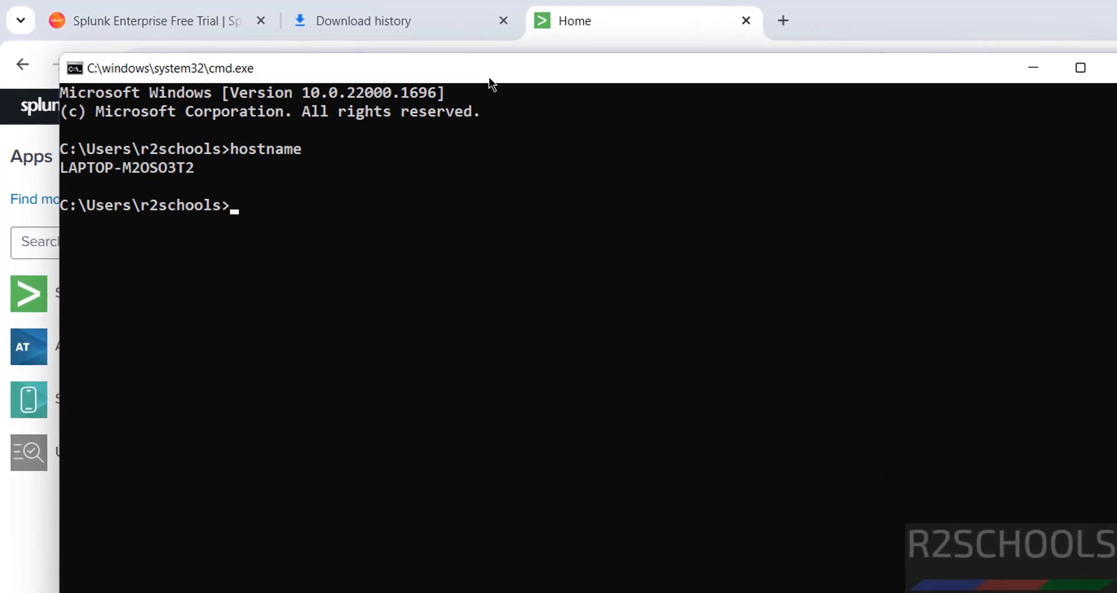
double_click(165, 163)
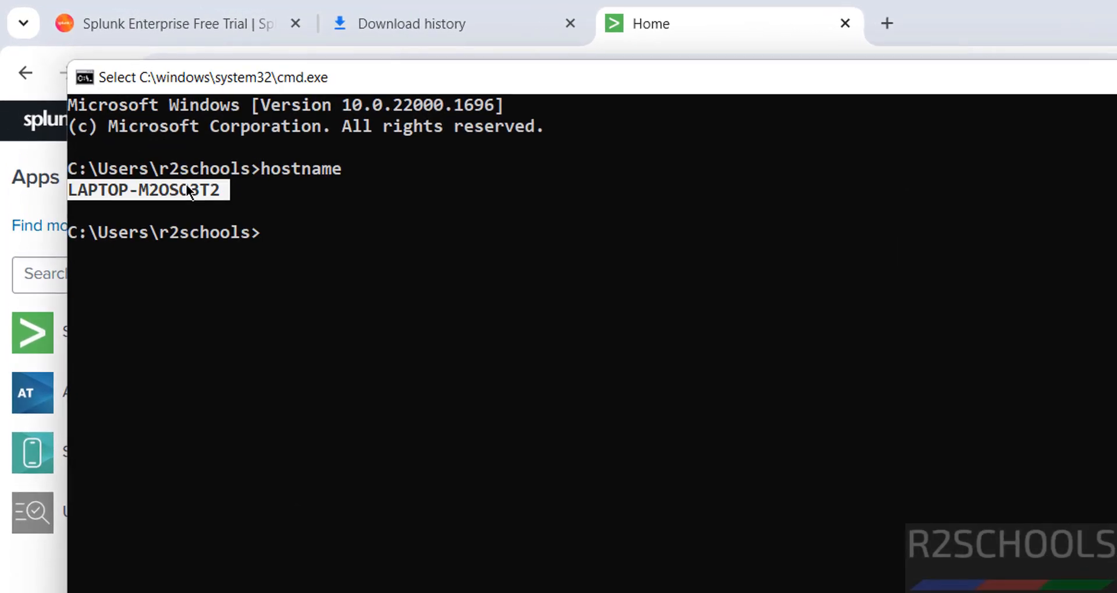
right_click(186, 184)
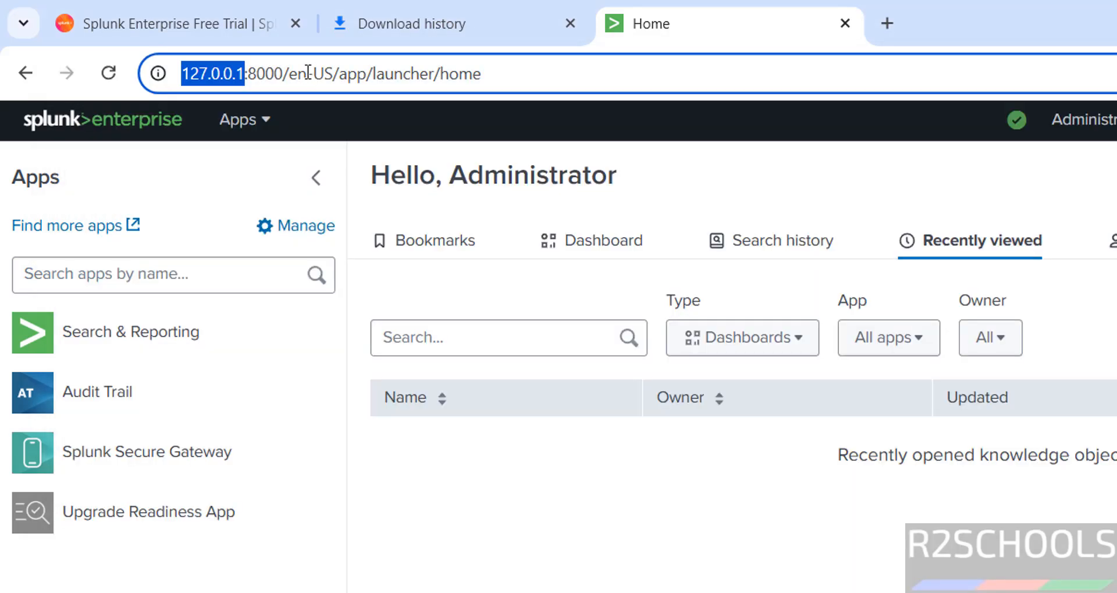
- Load Splunk Web at the LAPTOP-M2OSO3T2 hostname address and sign in with the admin password
type("LAPTOP-M2OSO3T2")
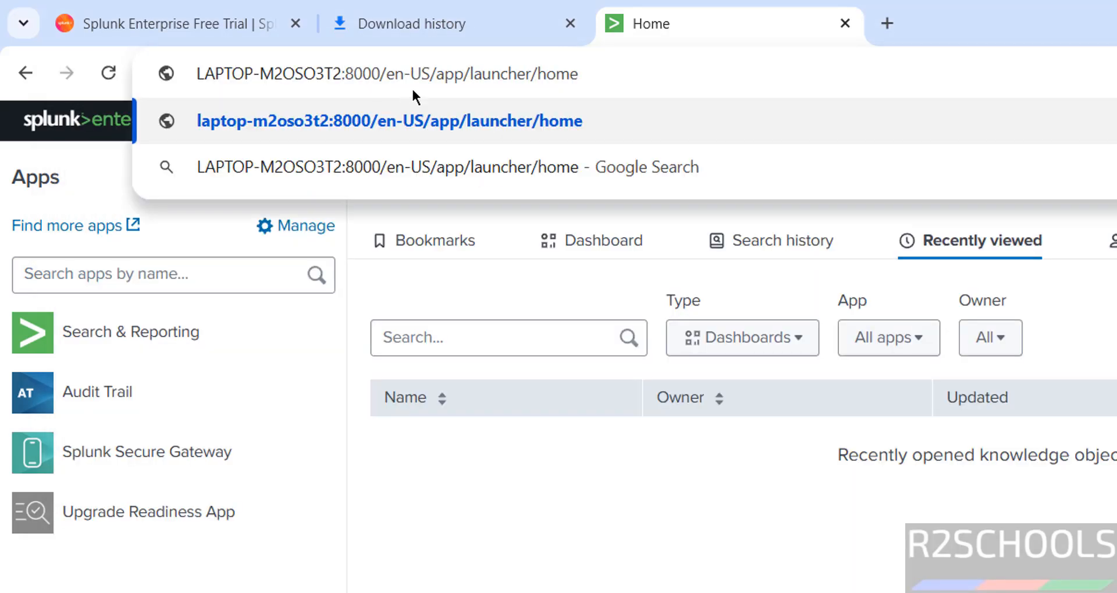
key("Return")
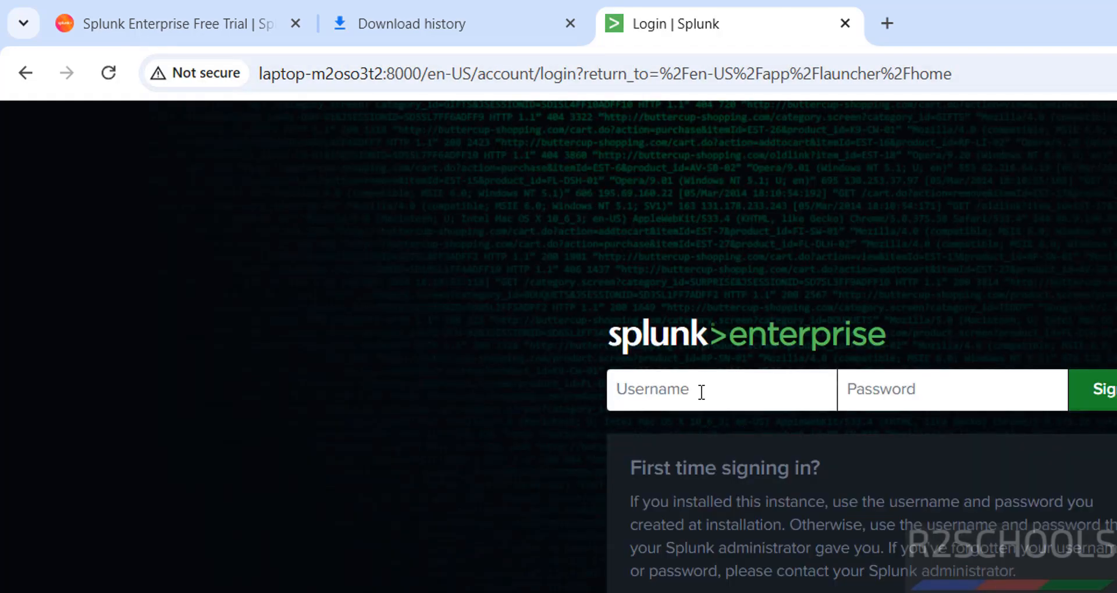
type("splunkadmins")
key("BackSpace")
type("splunk")
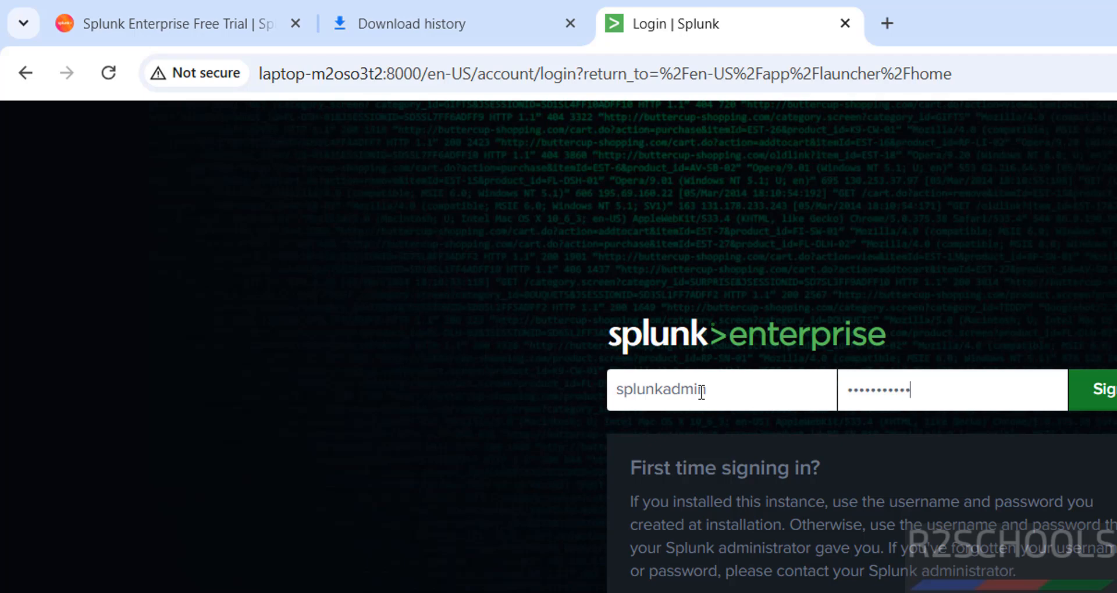
key("Return")
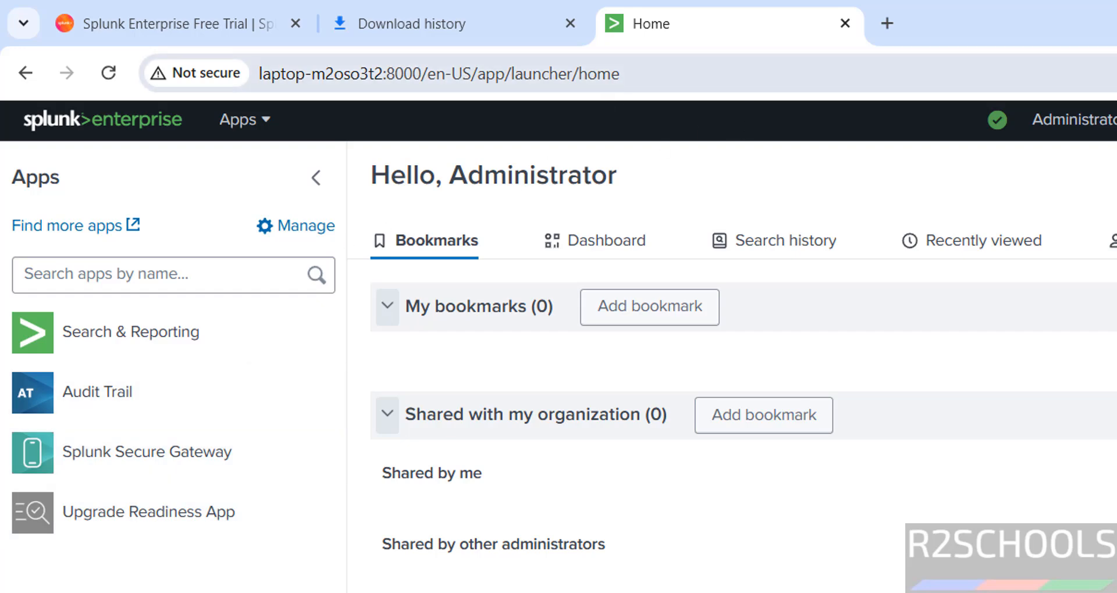
- Open localhost:8000 in a new tab to reach the Splunk login page
left_click(886, 24)
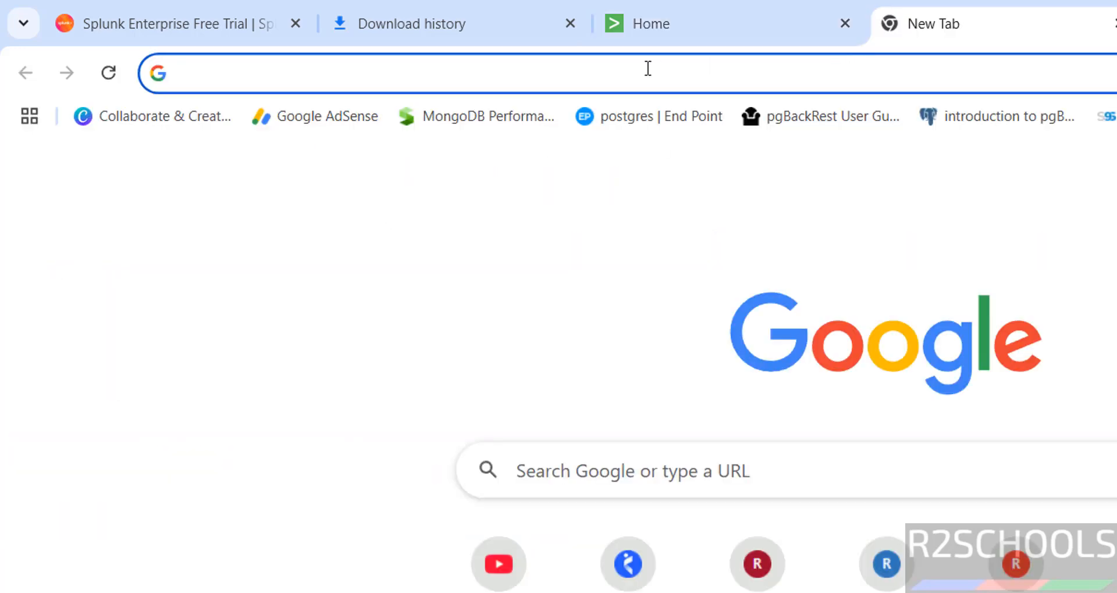
type("localhos")
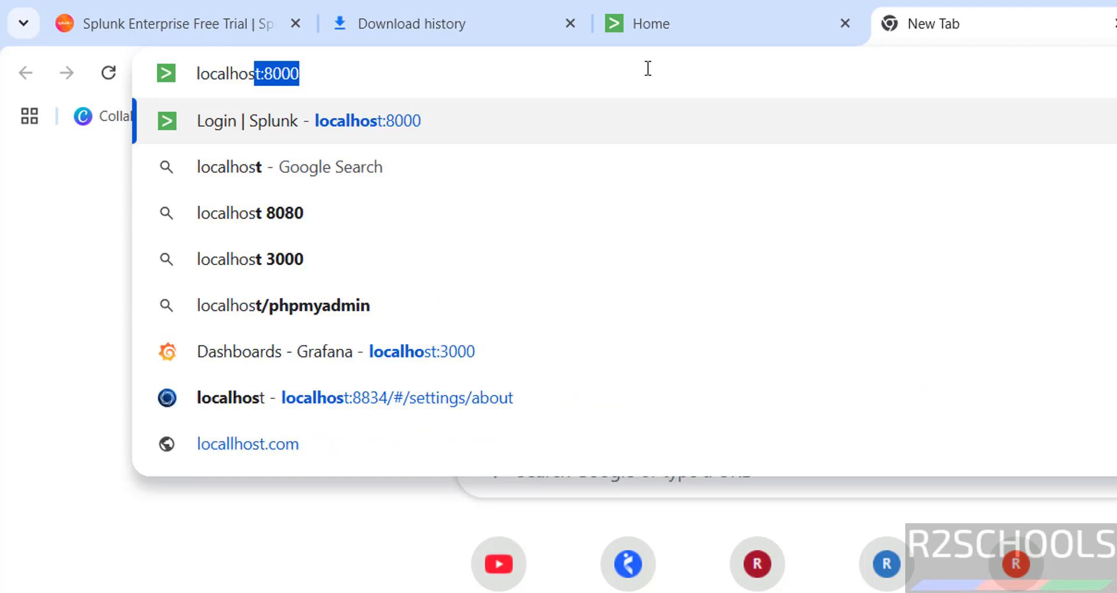
type("t:8000")
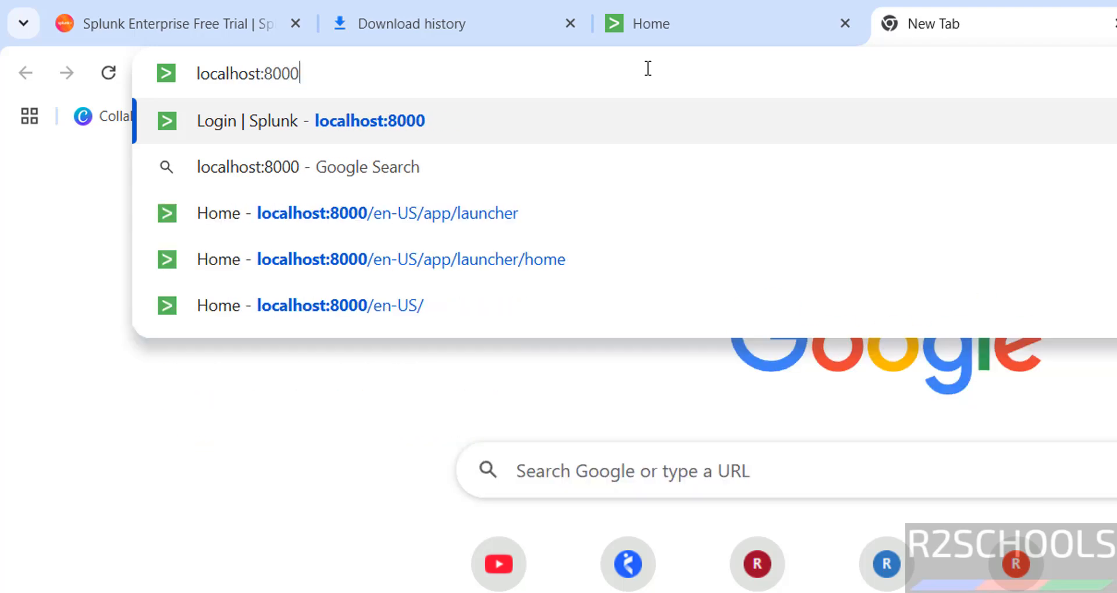
key("Return")
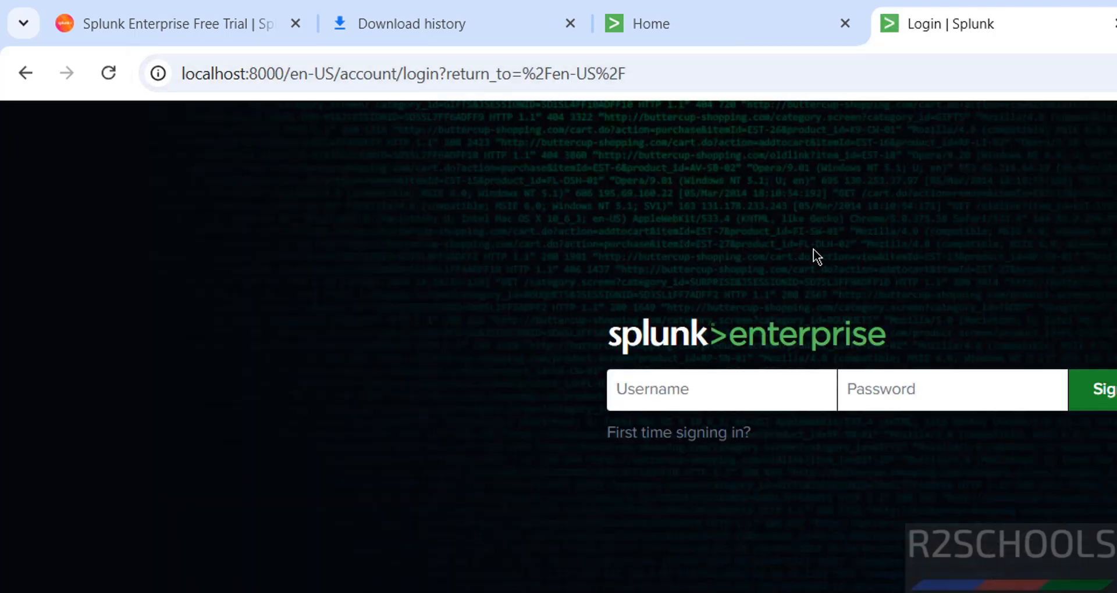
key("ctrl+t")
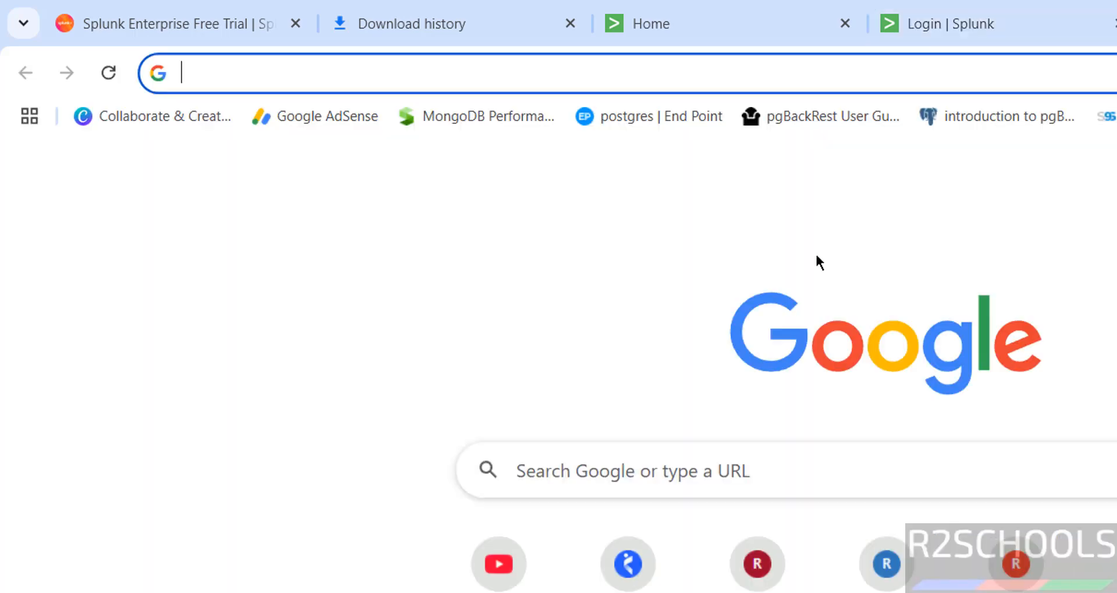
key("alt+Tab")
- Run ipconfig and paste the IPv4 address 192.168.231.1 into the new browser tab
type("ipadd")
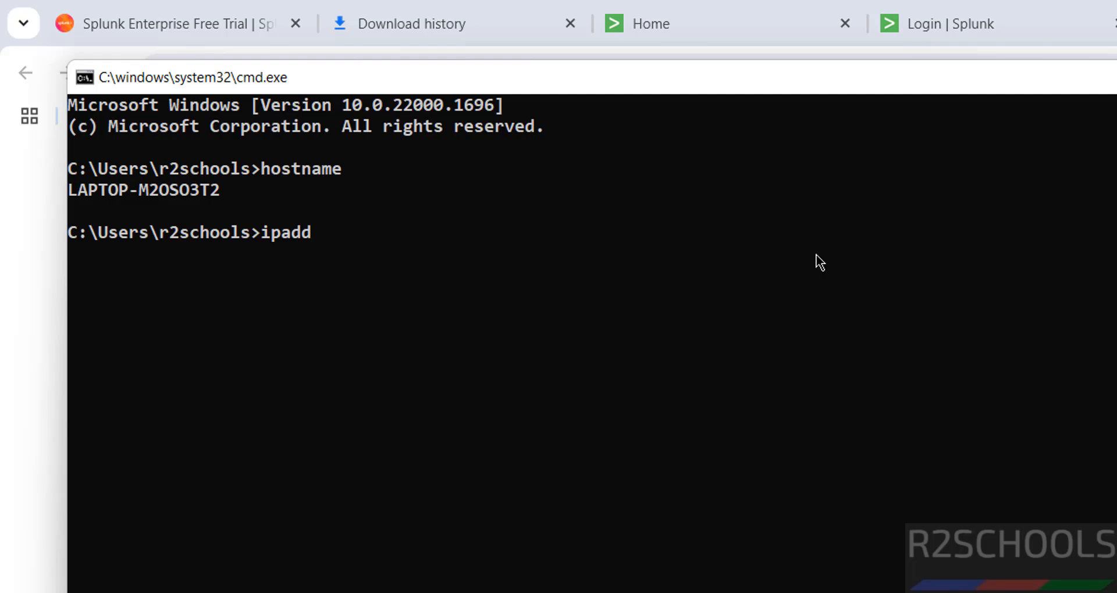
key("BackSpace")
key("BackSpace")
type("config")
key("Return")
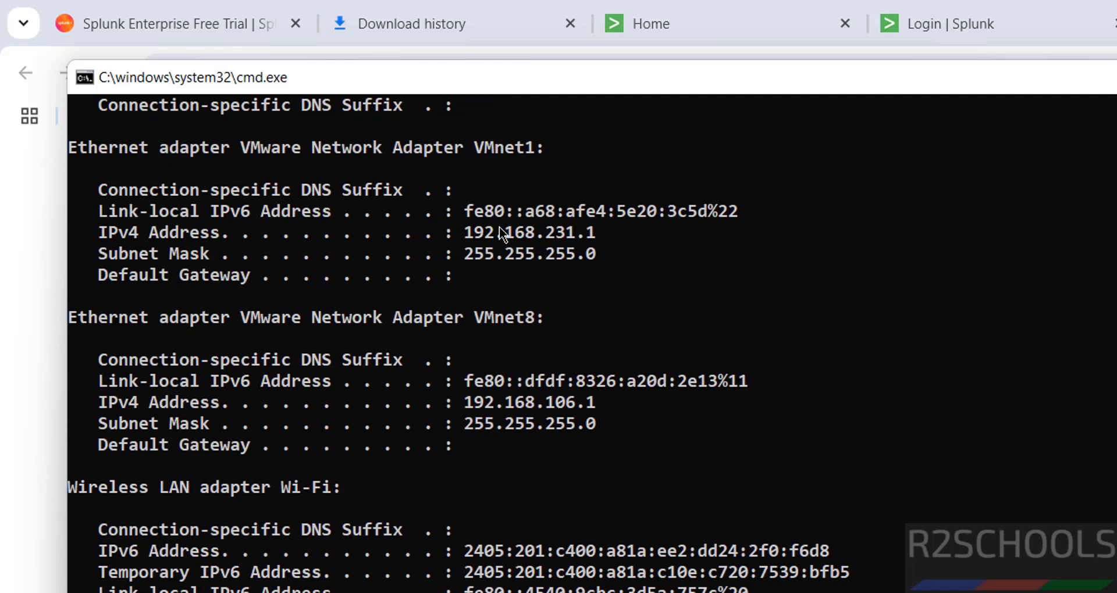
double_click(499, 227)
key("ctrl+c")
key("alt+Tab")
key("ctrl+v")
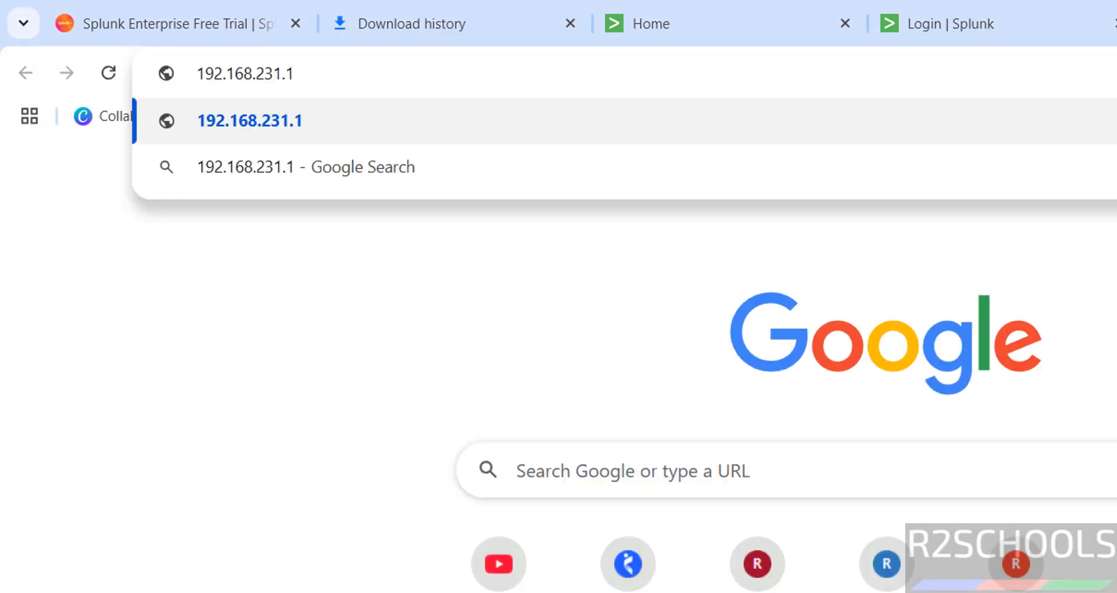
- Open 192.168.231.1:8000 and sign in to Splunk Web with the admin username and password
type(":8000")
key("Return")
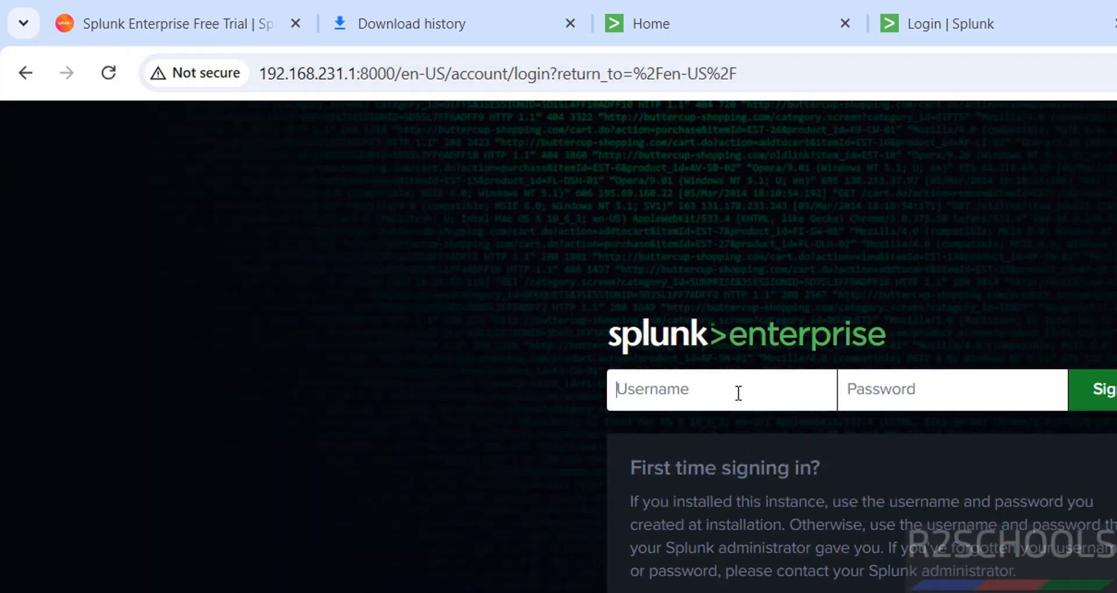
type("admin")
key("BackSpace")
key("BackSpace")
key("BackSpace")
key("BackSpace")
type("splunkadmin")
key("Tab")
type("•••••")
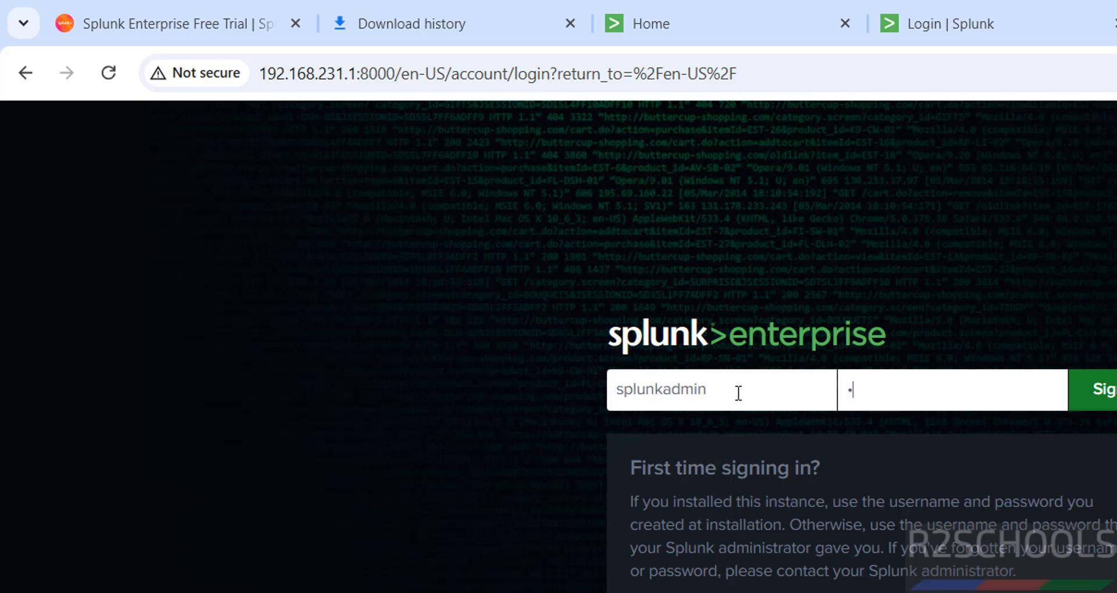
type("•••••")
key("Return")
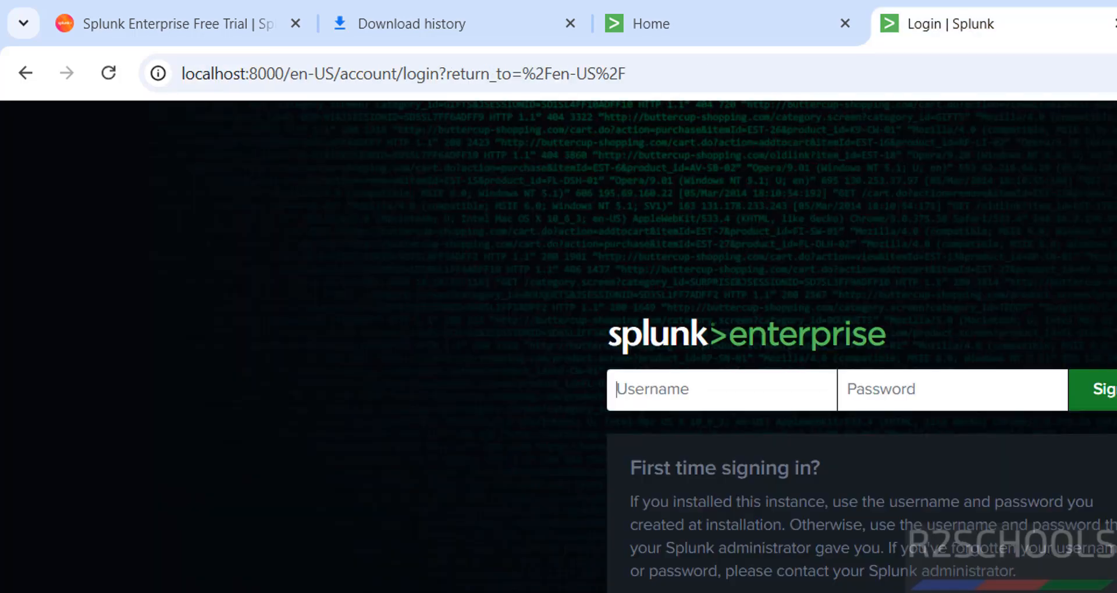
- Close the extra tab, delete the splunk-9.4.0 installer msi from Downloads, and return to the Splunk home tab
key("ctrl+w")
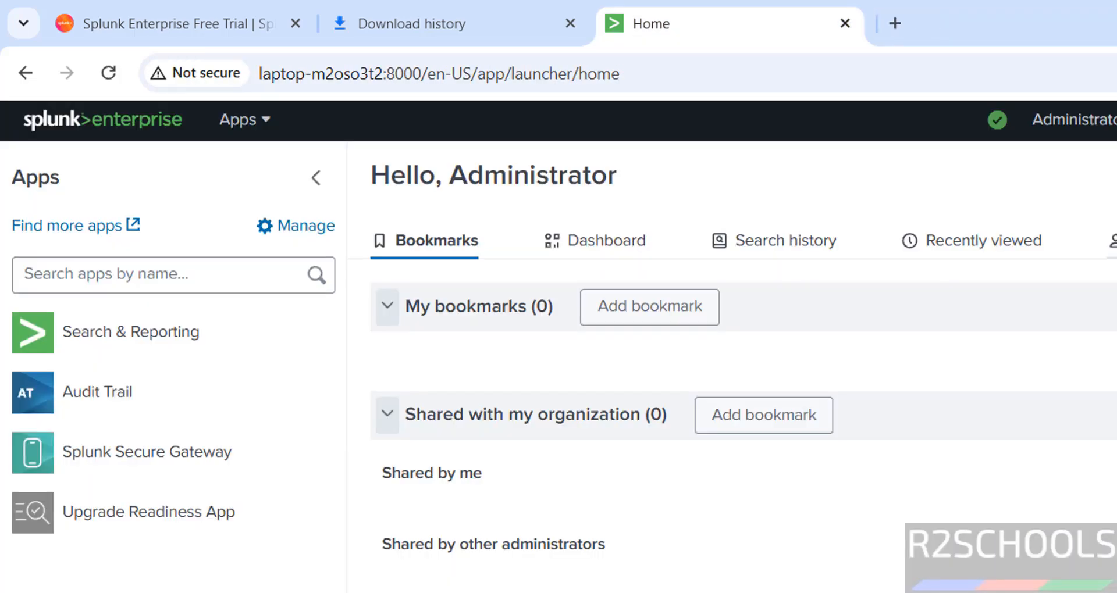
left_click(427, 20)
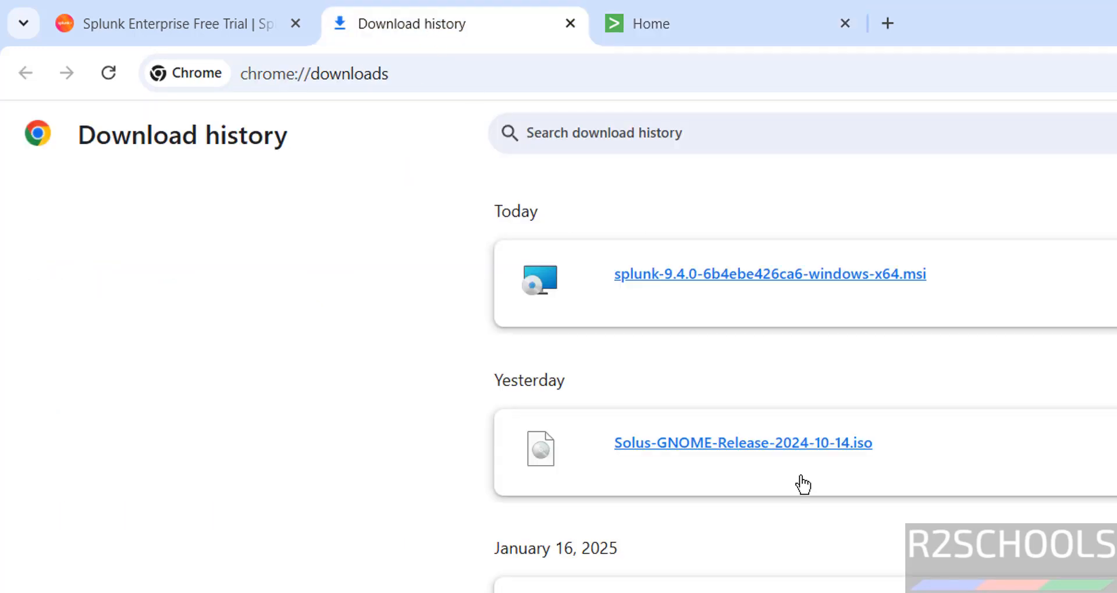
left_click(1114, 284)
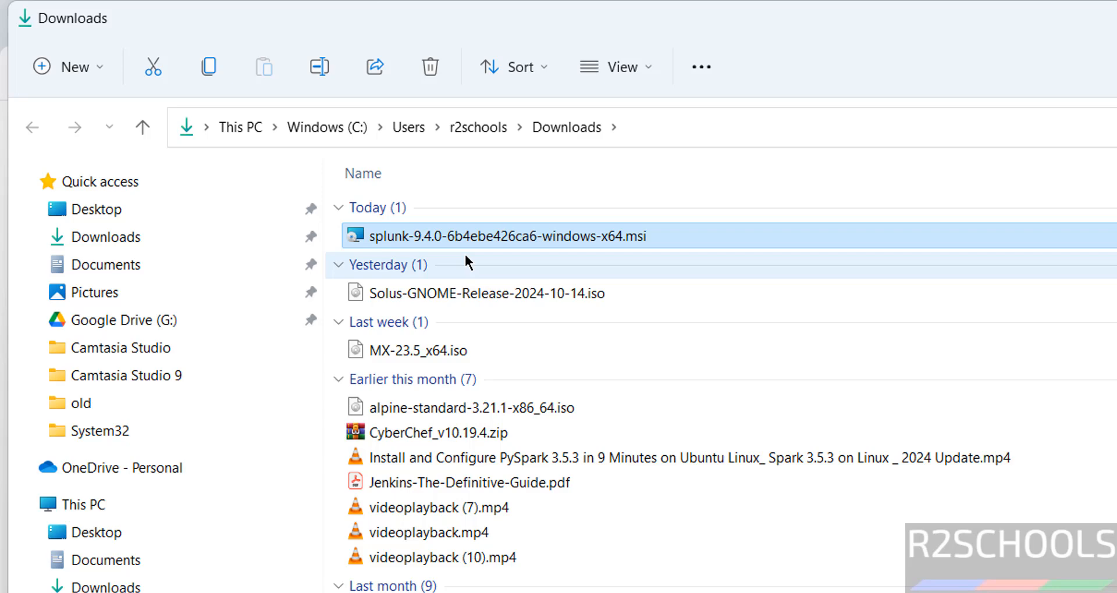
key("Delete")
key("alt+Tab")
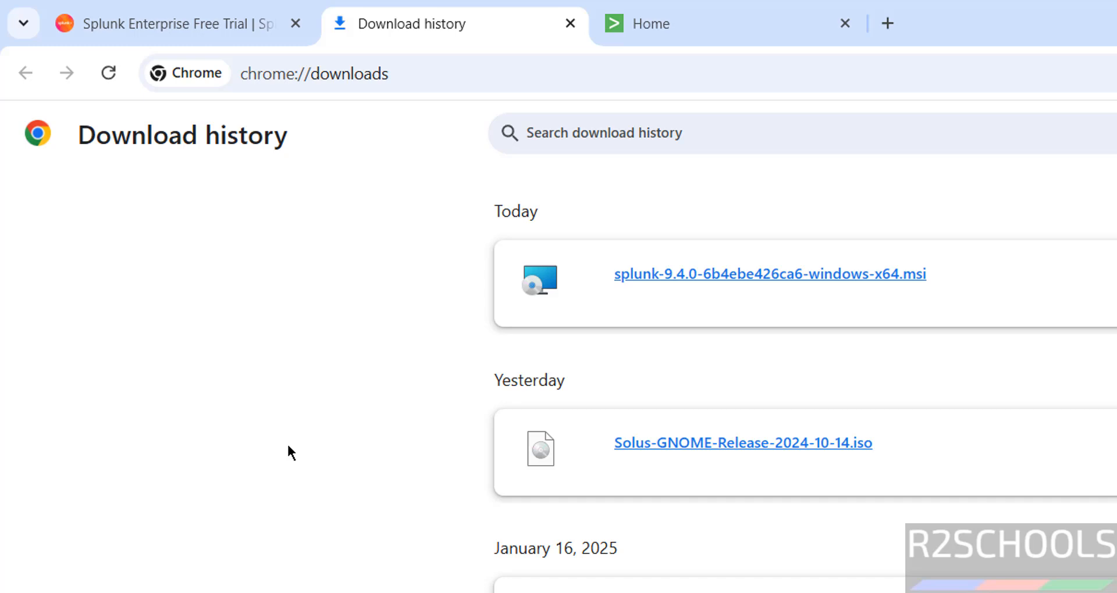
left_click(719, 41)
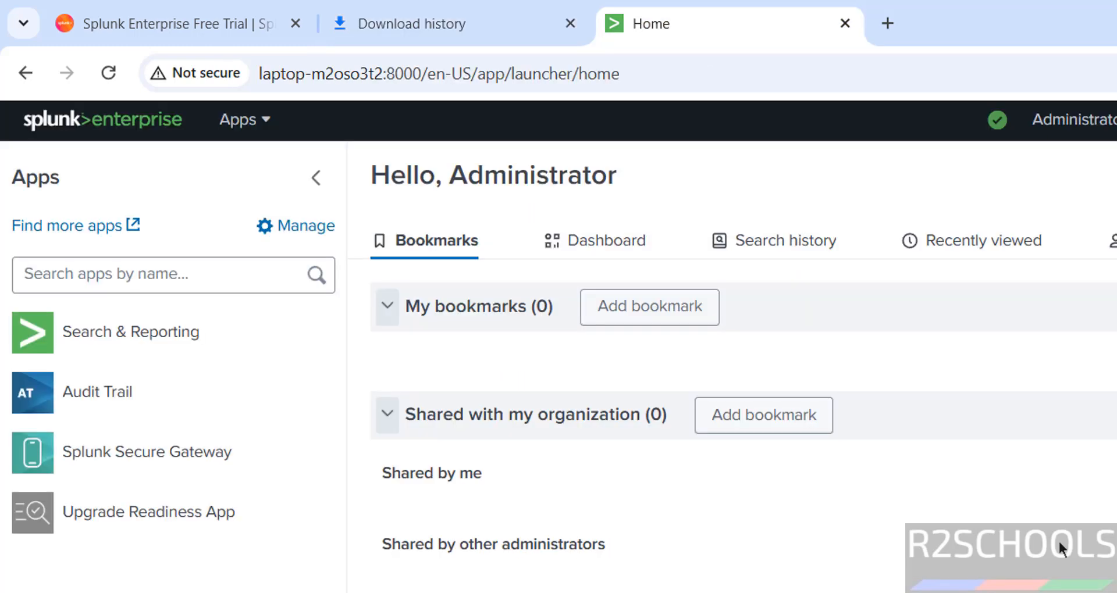